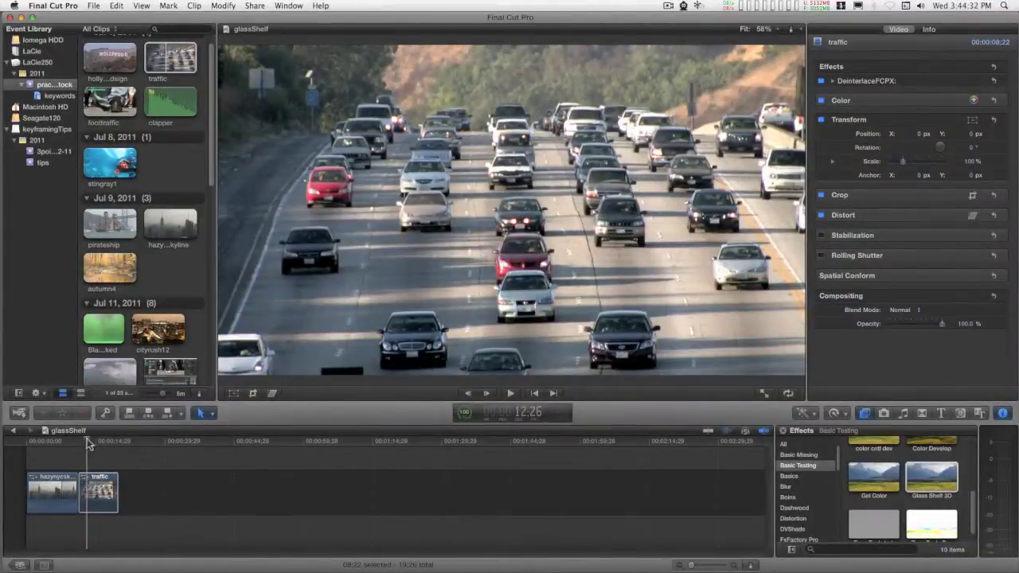
Step: Drop Glass Shelf 3D from the Effects browser onto the selected traffic clip
drag(89, 444, 86, 443)
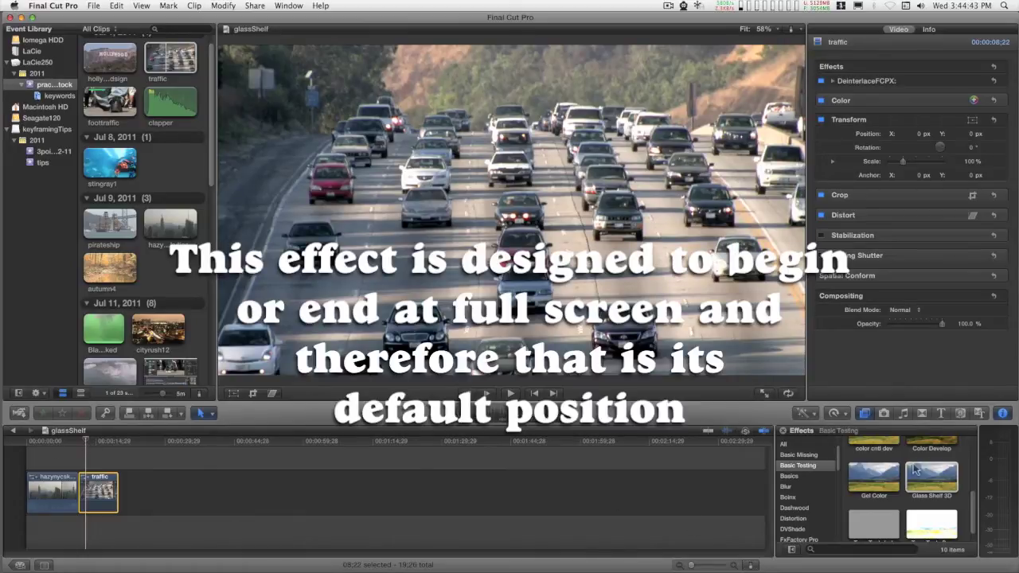
drag(915, 474, 119, 485)
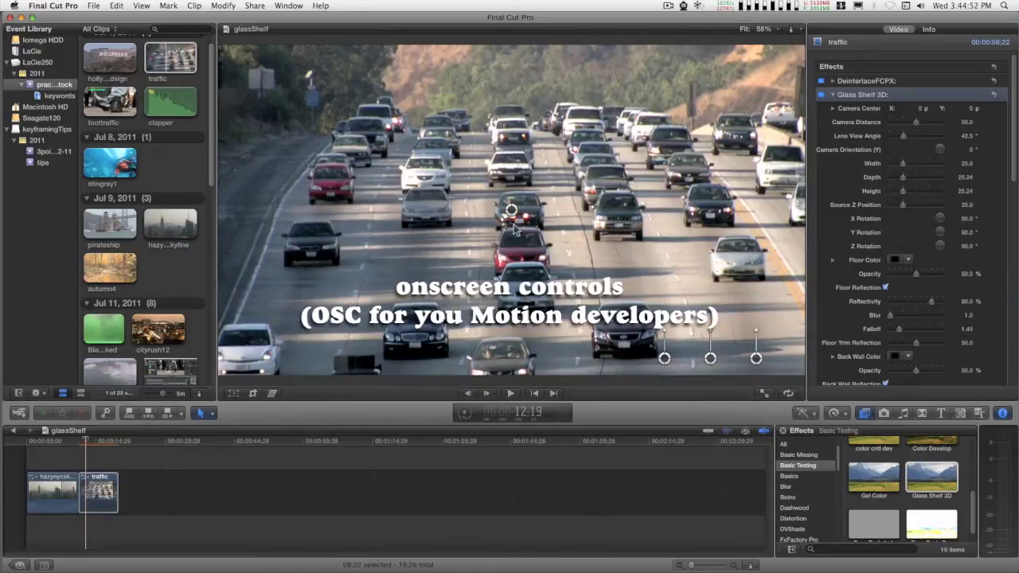
click(77, 462)
key(space)
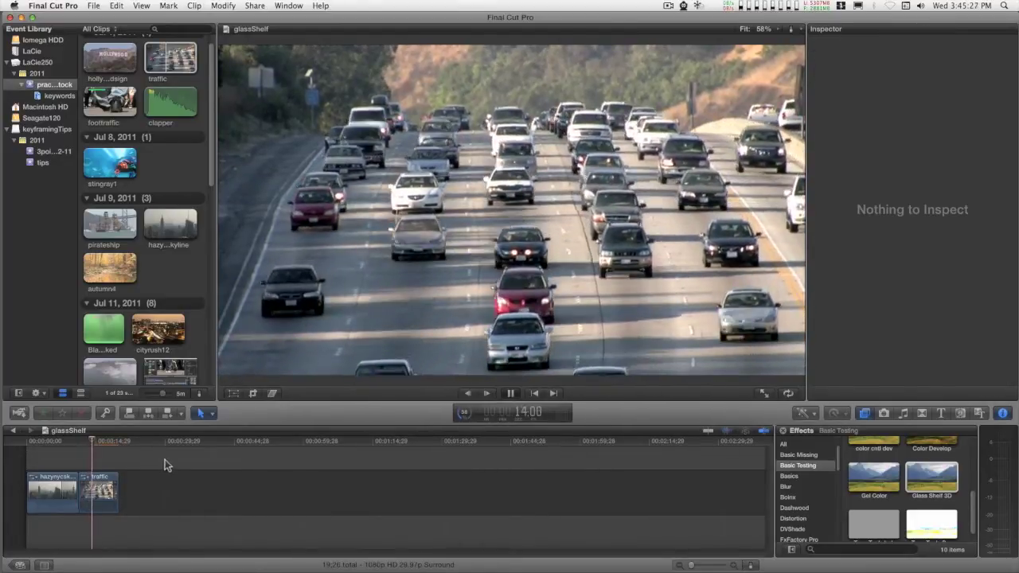
key(space)
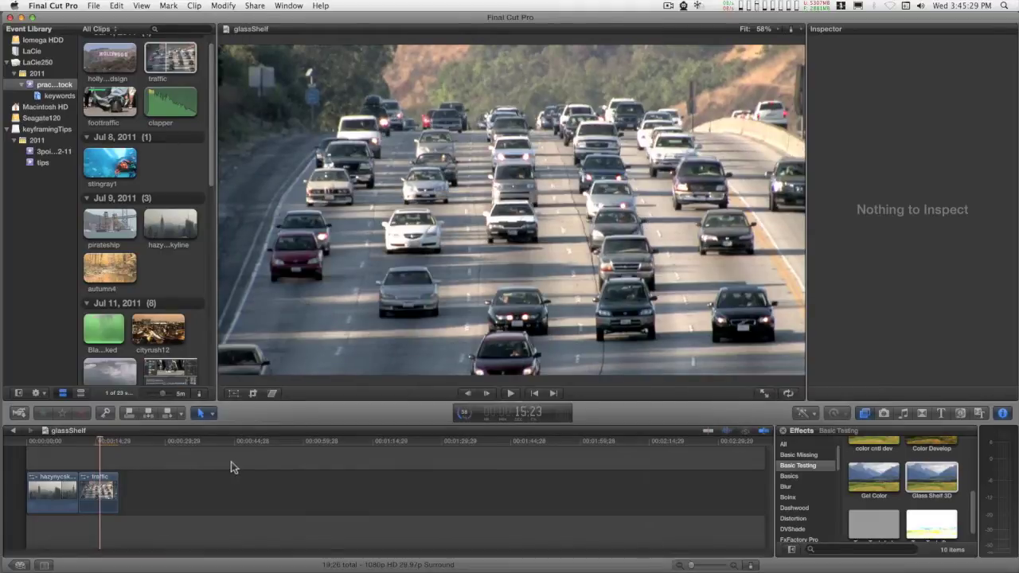
click(96, 495)
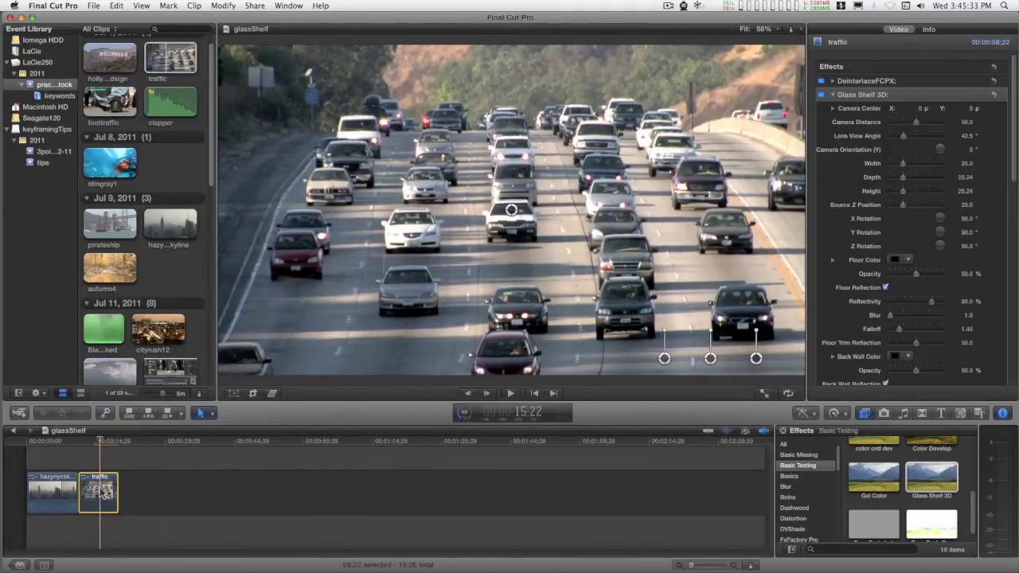
click(914, 82)
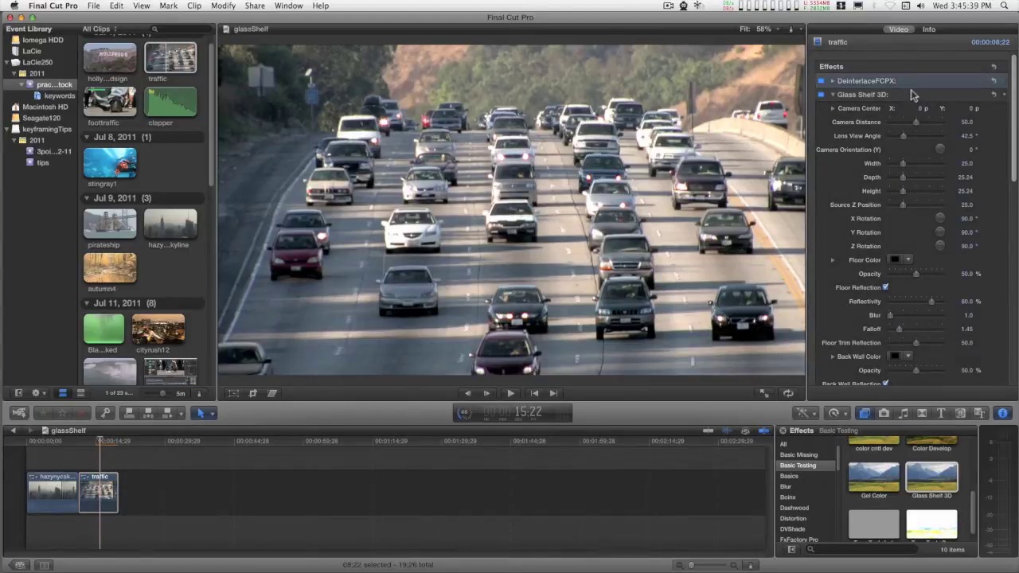
click(912, 94)
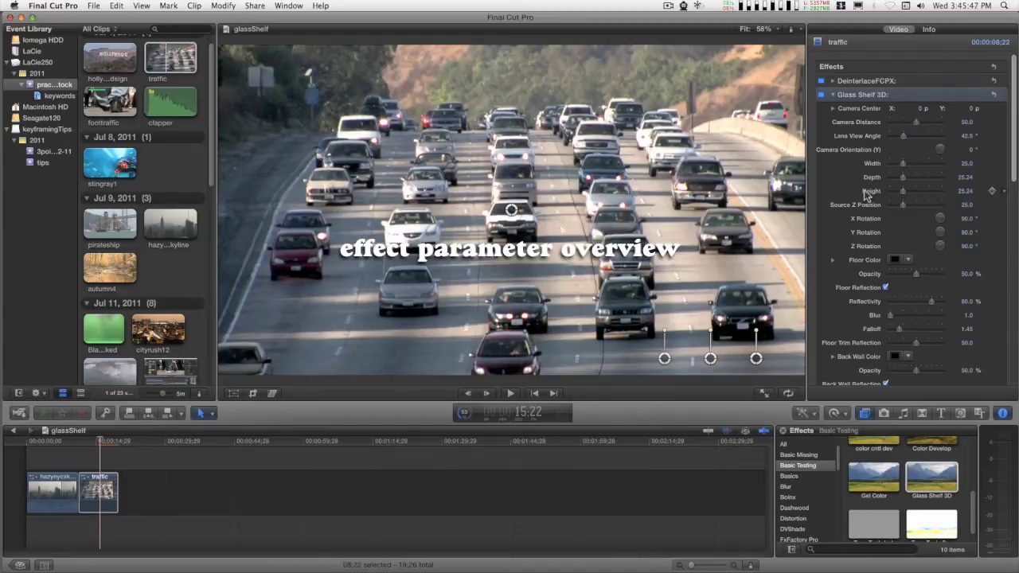
scroll(1014, 149, down, 3)
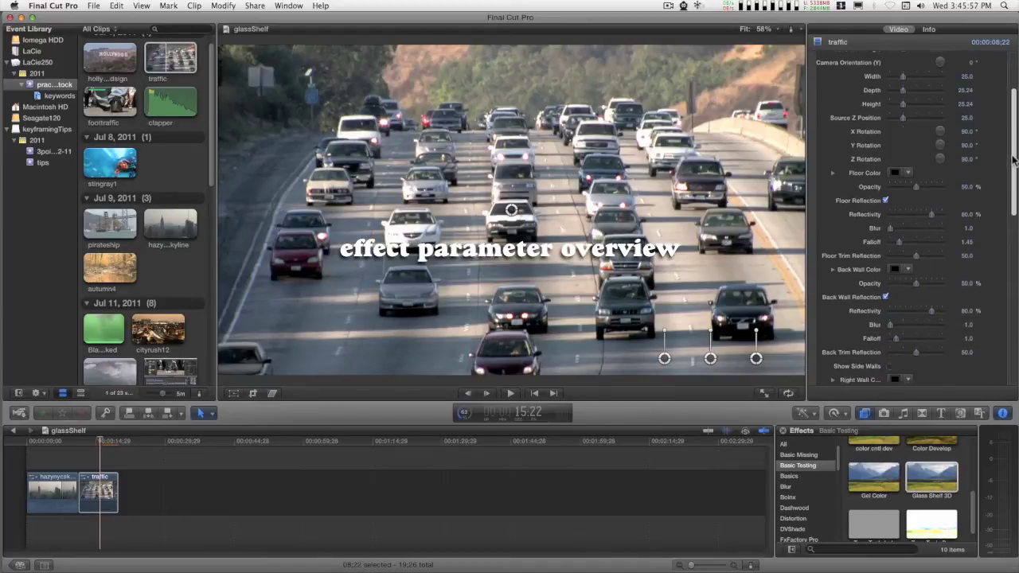
scroll(1013, 143, up, 3)
scroll(1012, 147, down, 3)
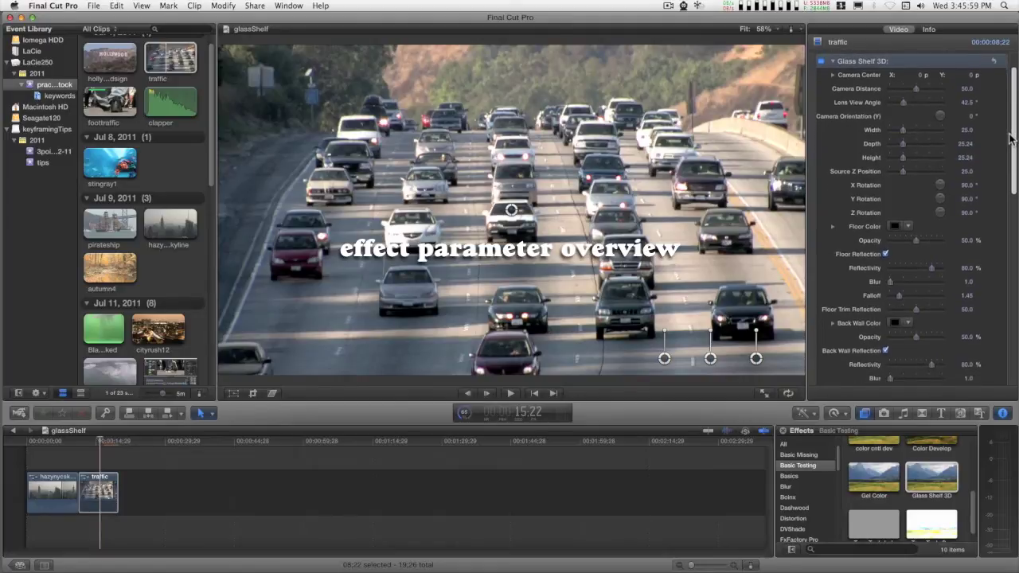
scroll(1013, 151, down, 5)
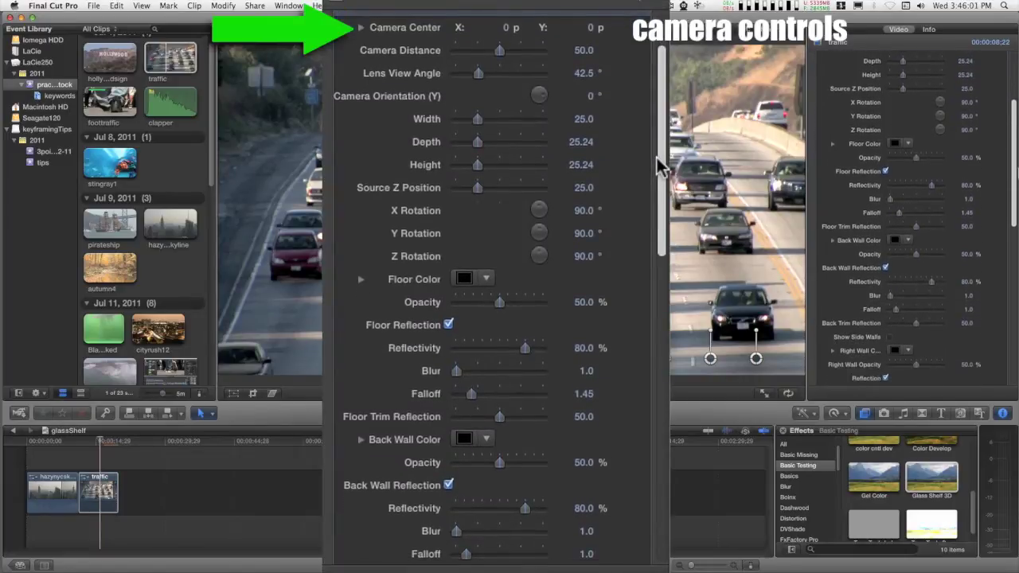
scroll(1014, 152, down, 3)
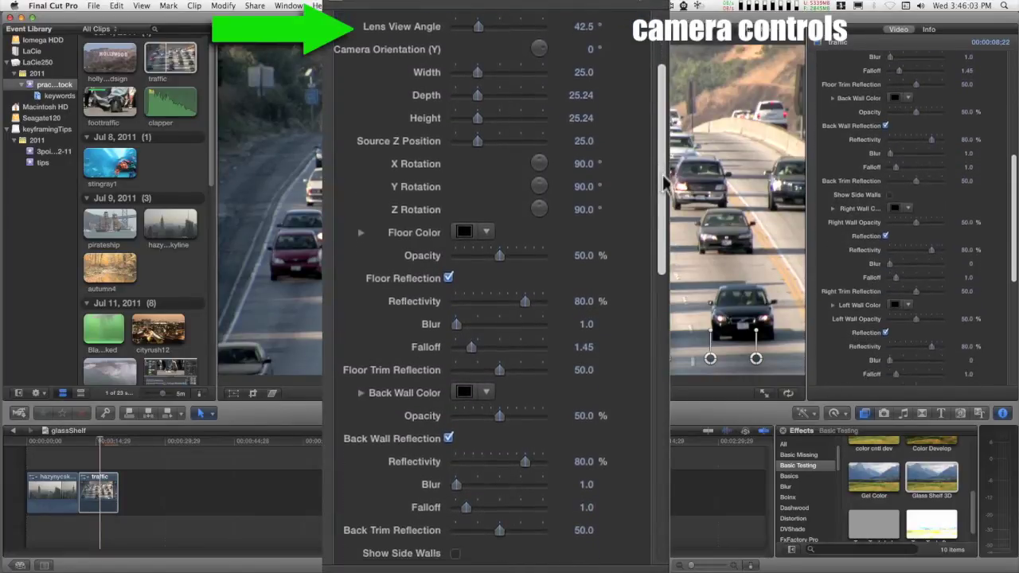
scroll(911, 215, down, 6)
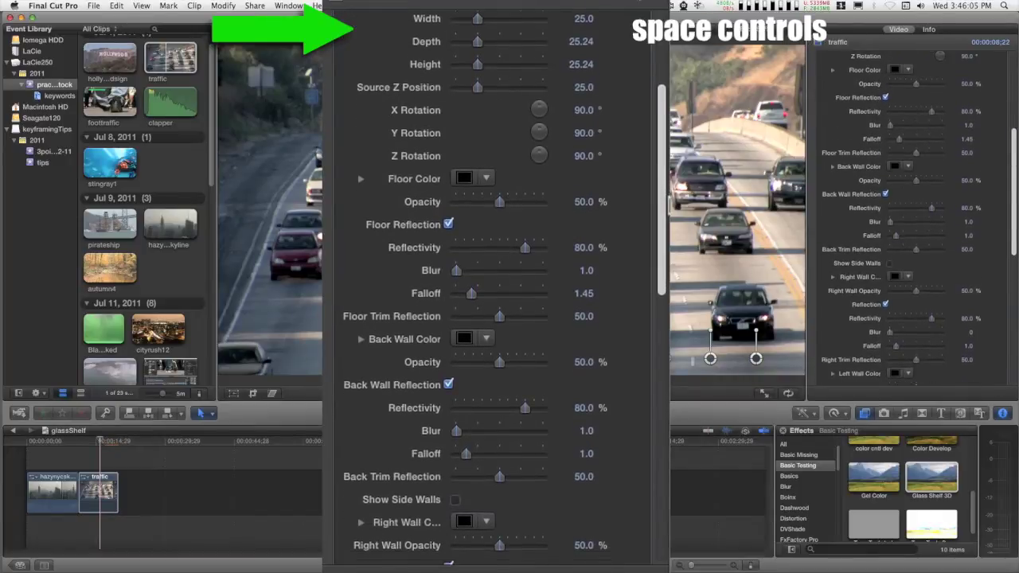
scroll(966, 251, up, 4)
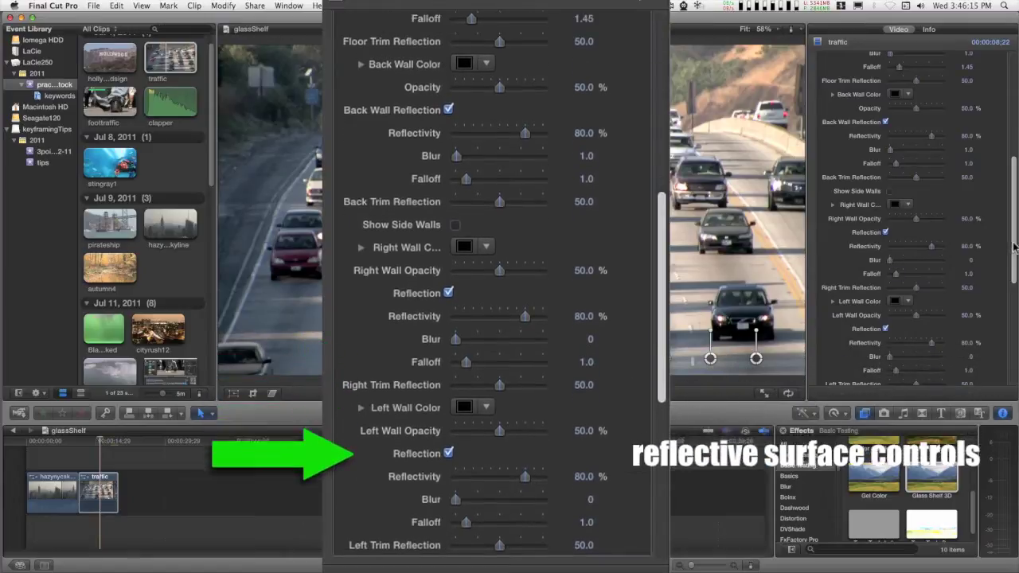
scroll(1013, 246, up, 10)
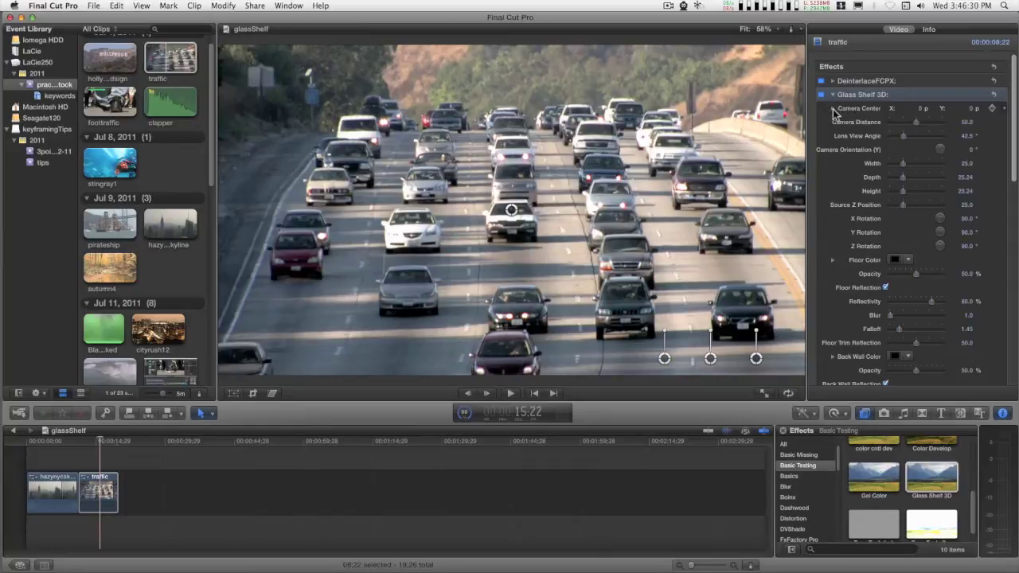
click(832, 109)
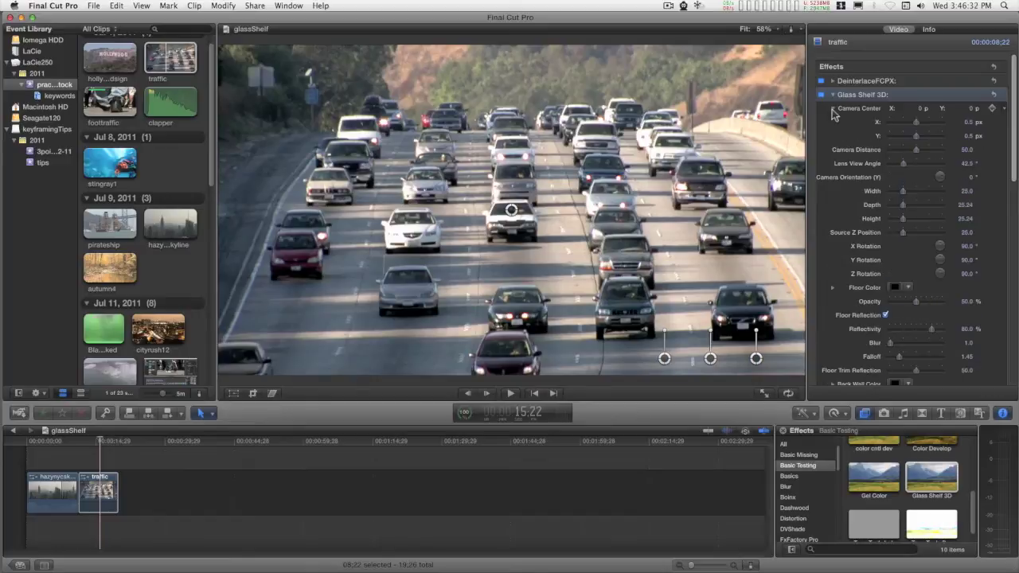
click(832, 111)
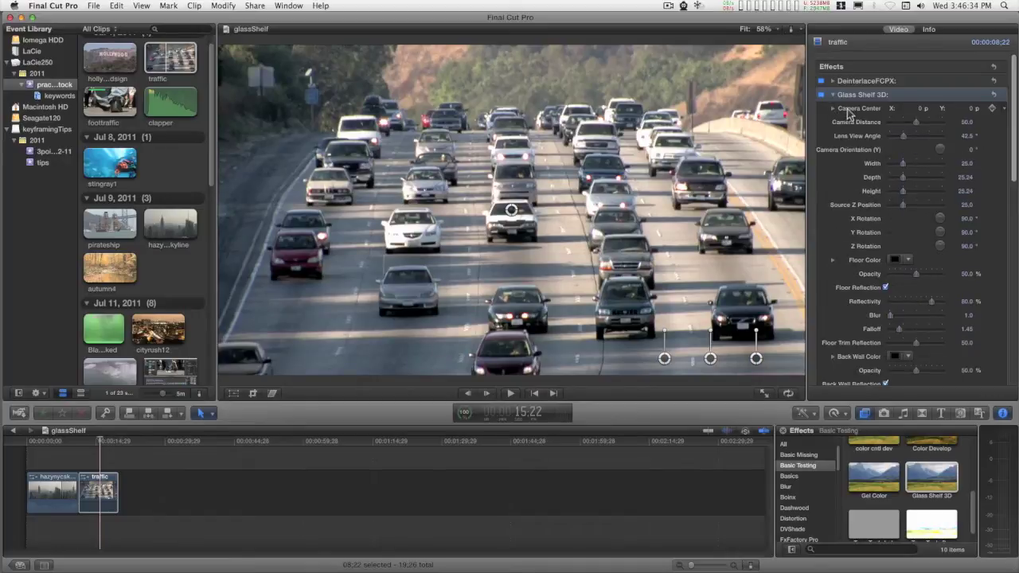
drag(511, 214, 304, 302)
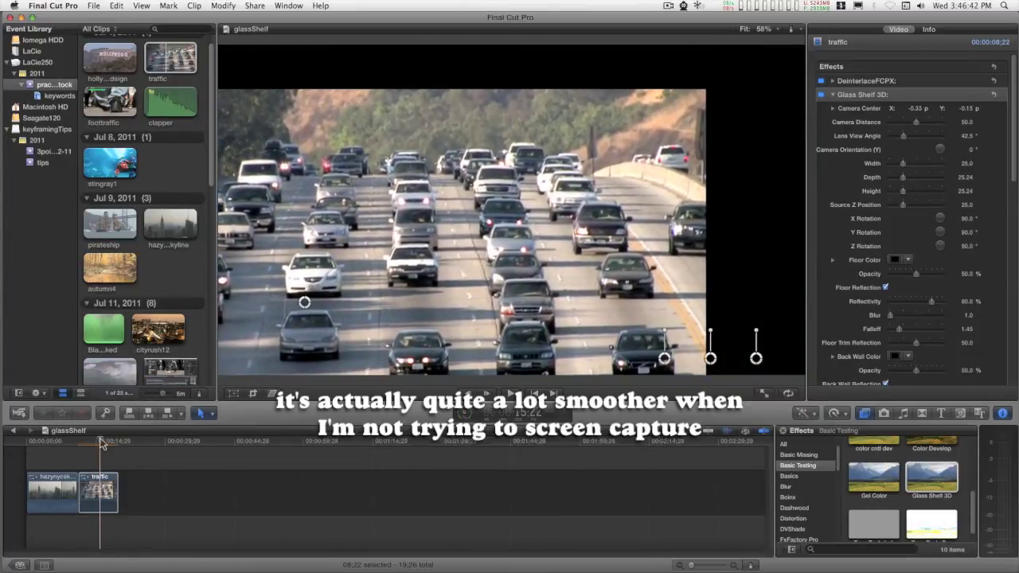
drag(101, 444, 89, 444)
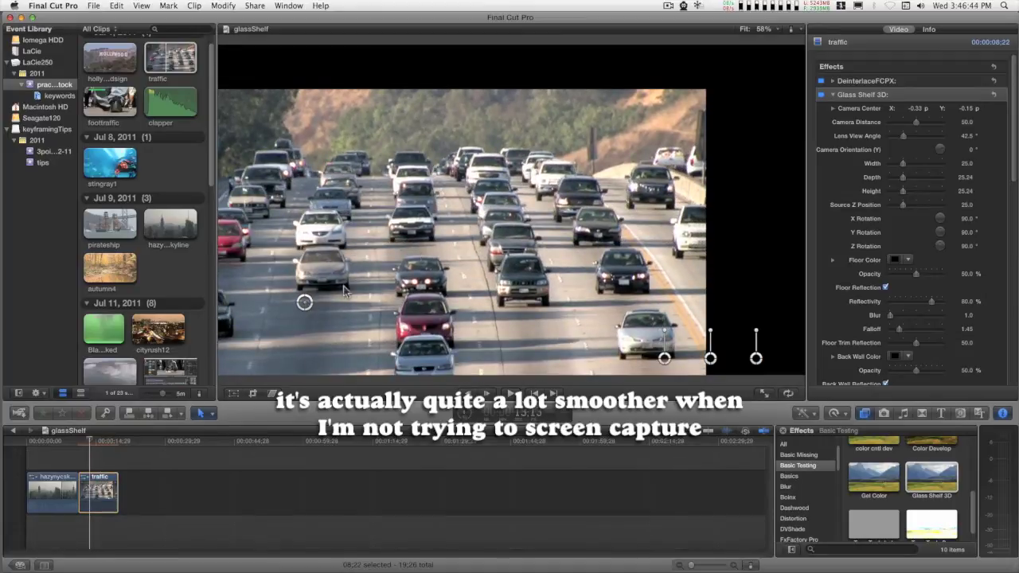
drag(304, 303, 506, 212)
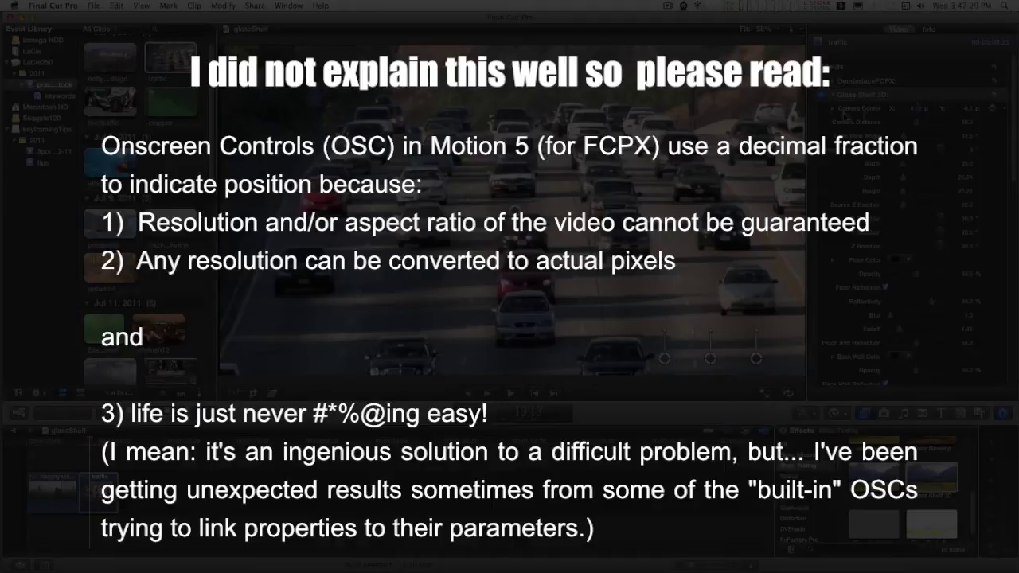
Step: Set the Glass Shelf 3D Camera Center Y value to 0 in the Inspector
click(834, 110)
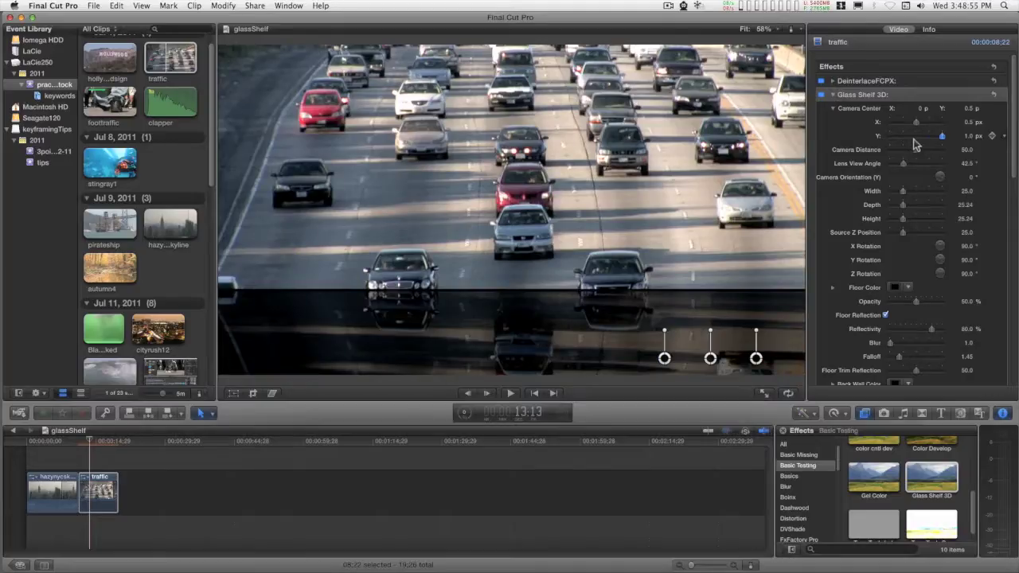
drag(915, 144, 919, 142)
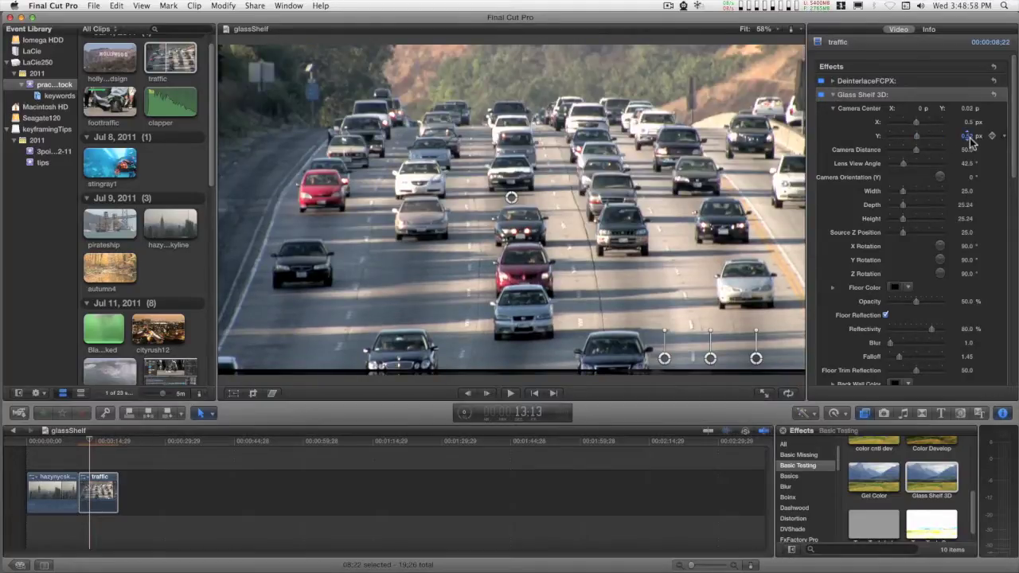
text(0)
key(Return)
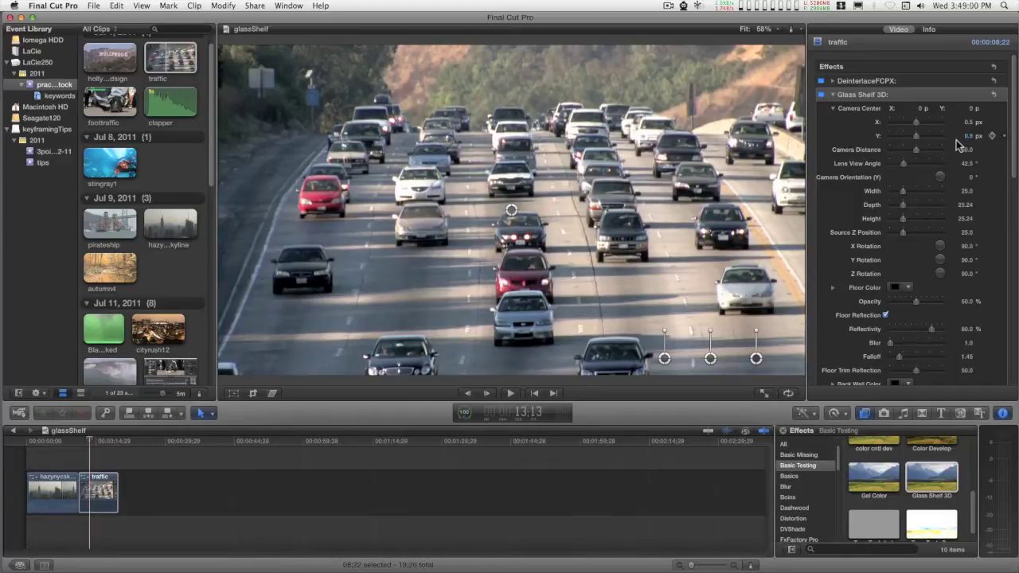
click(833, 109)
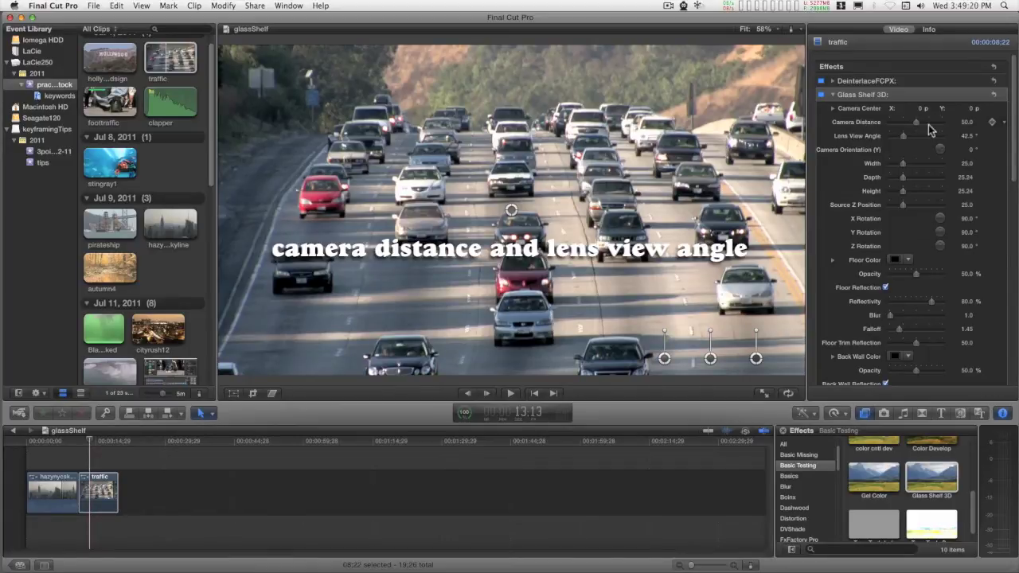
Step: Set Camera Distance to 100, rotate the shelf on Y, and adjust the Lens View Angle
mouse_move(918, 121)
mouse_down()
mouse_move(942, 124)
mouse_move(905, 141)
mouse_move(927, 123)
mouse_move(915, 126)
mouse_move(923, 137)
mouse_up()
drag(672, 333, 639, 346)
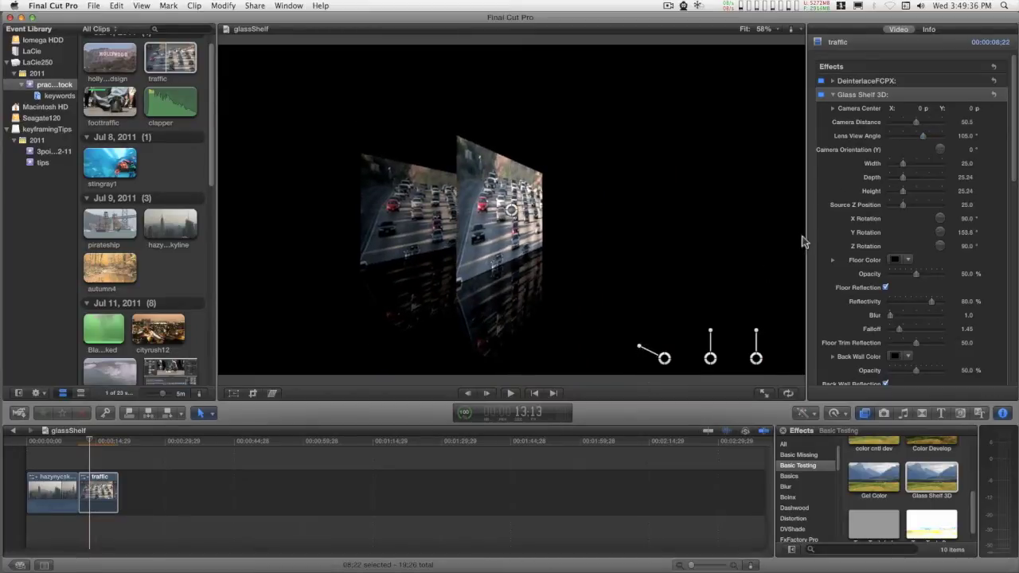
drag(921, 138, 937, 139)
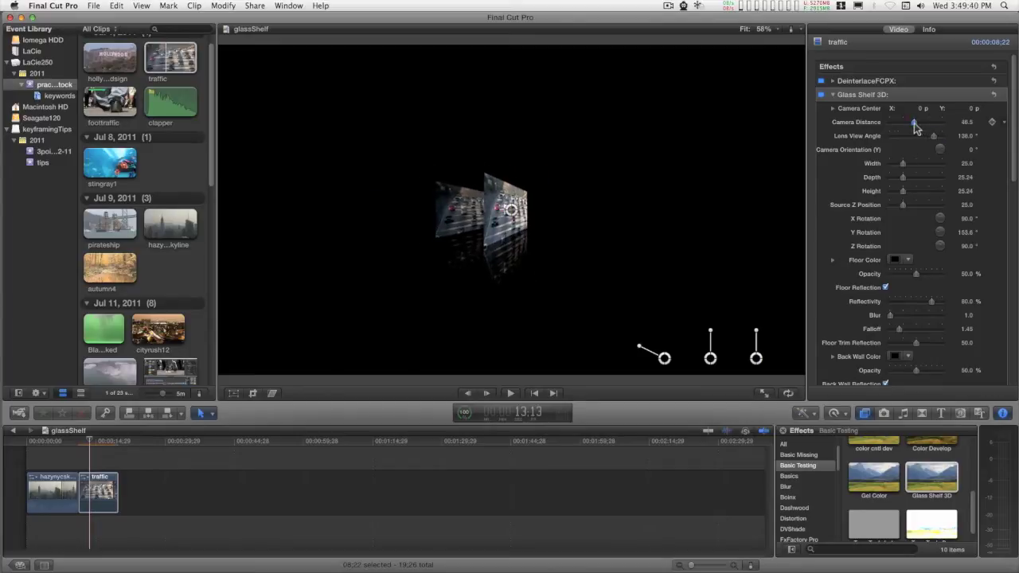
drag(914, 122, 827, 147)
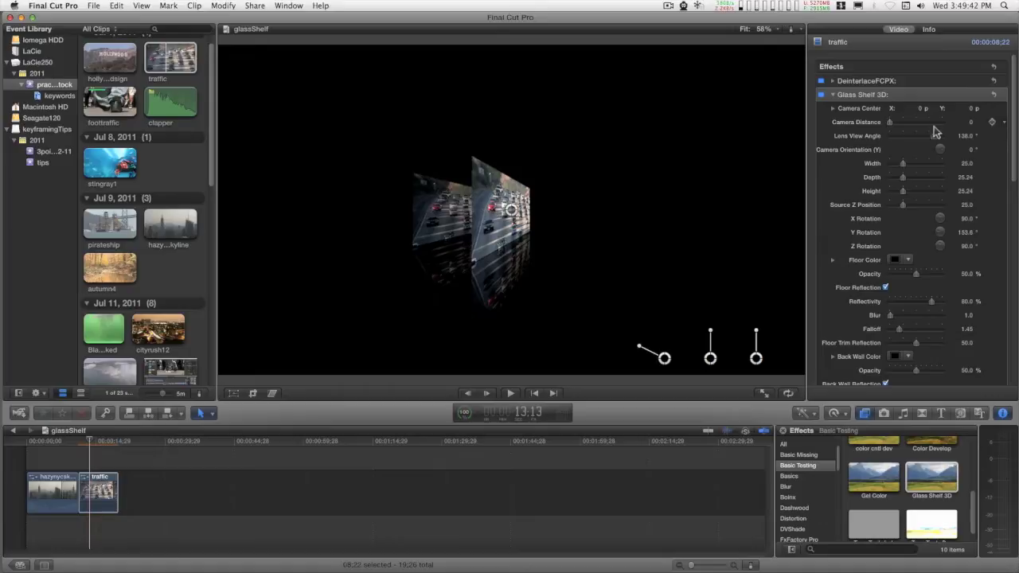
drag(936, 134, 936, 140)
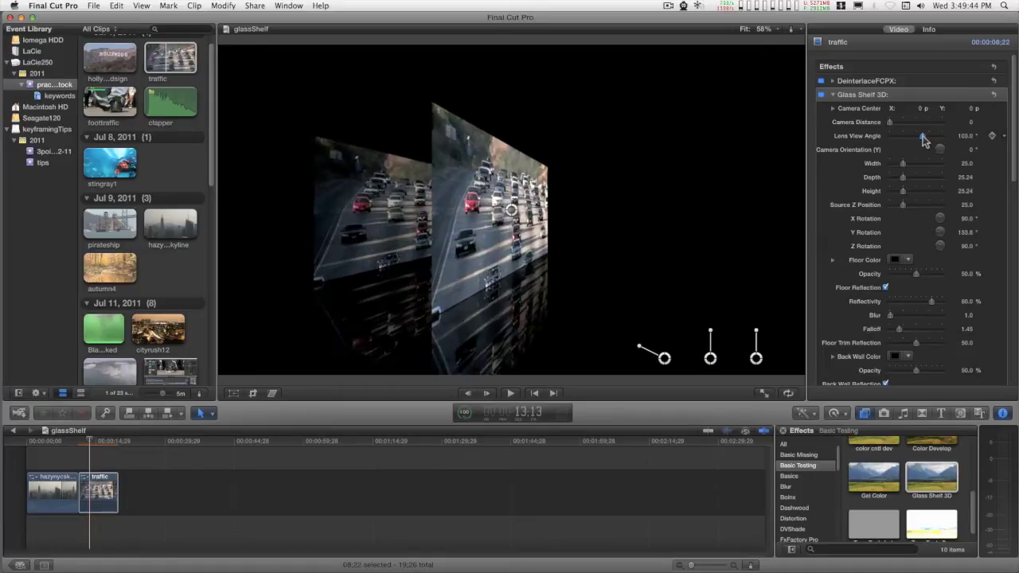
drag(923, 140, 915, 136)
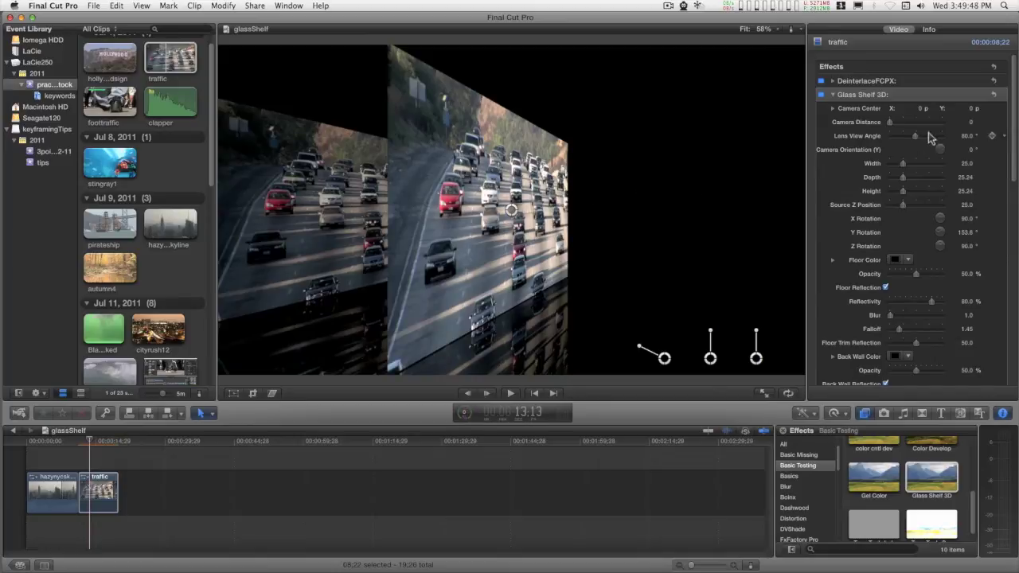
mouse_move(890, 124)
mouse_down()
mouse_move(905, 138)
mouse_move(942, 124)
mouse_move(882, 141)
mouse_move(894, 138)
mouse_up()
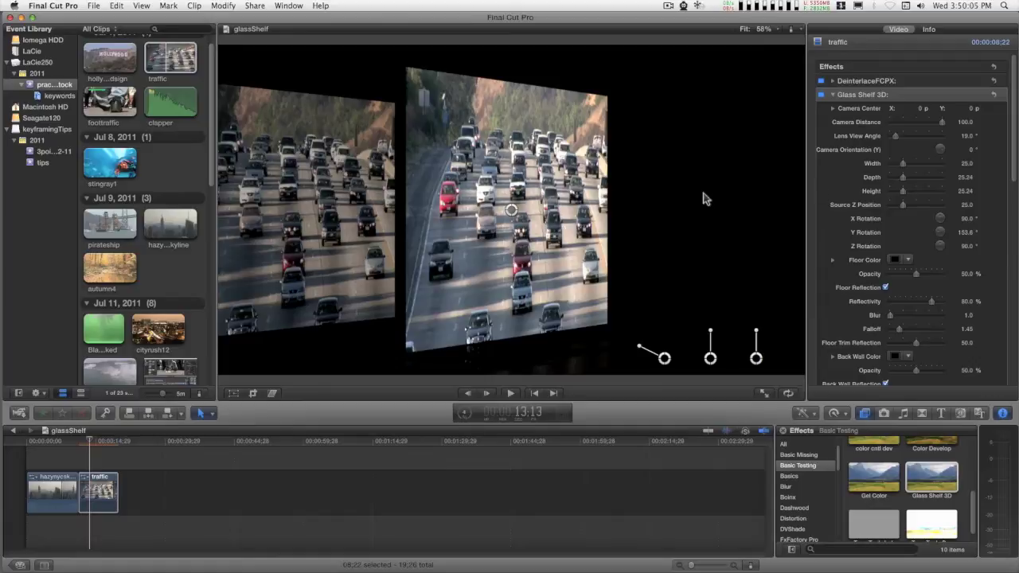
Step: Bring Camera Distance to 0 and widen the Lens View Angle to 116°
drag(943, 124, 889, 125)
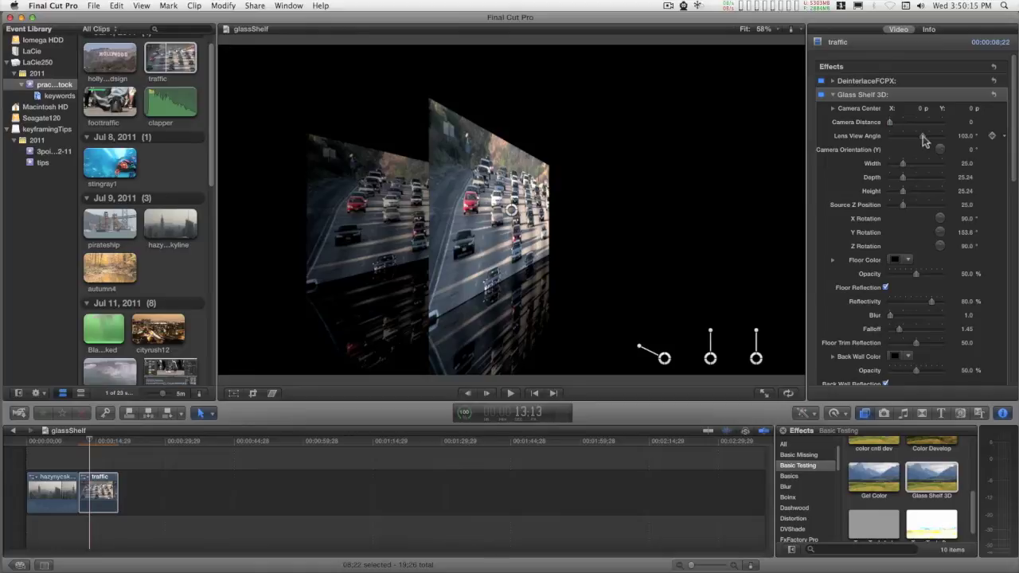
drag(923, 137, 927, 136)
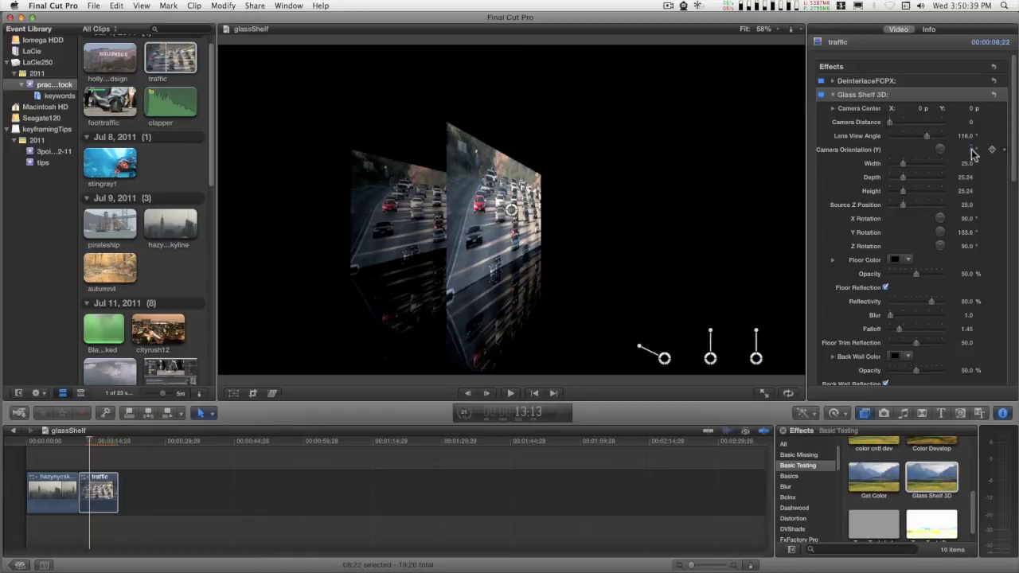
Step: Drag Camera Orientation Y so the shelf's Y Rotation settles at 137°
mouse_move(968, 148)
mouse_down()
mouse_move(990, 149)
mouse_move(930, 149)
mouse_move(984, 149)
mouse_move(953, 149)
mouse_move(968, 151)
mouse_up()
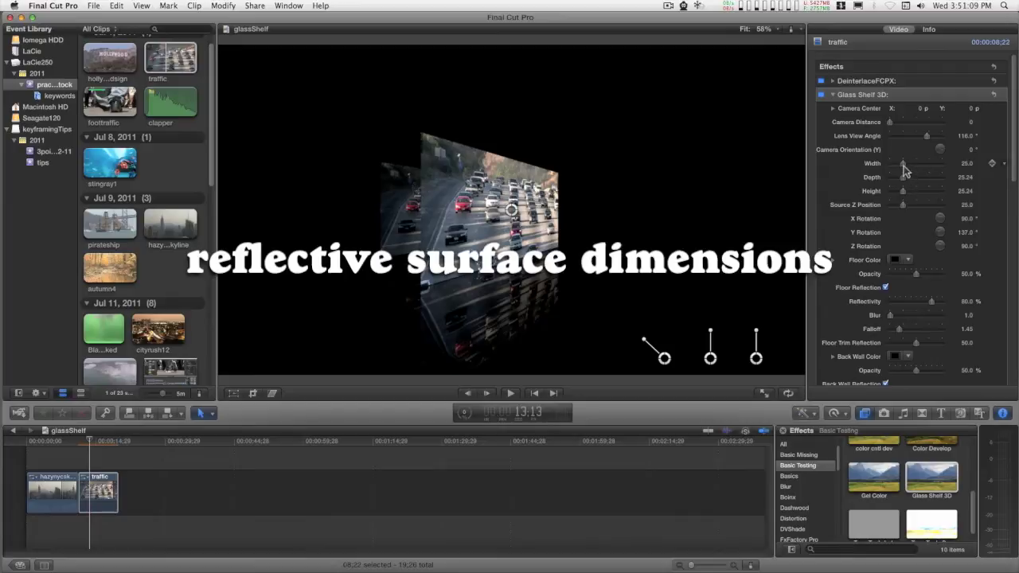
Step: Widen the shelf to 37.5 and colour the reflective floor purple
mouse_move(905, 165)
mouse_down()
mouse_move(917, 166)
mouse_move(909, 169)
mouse_up()
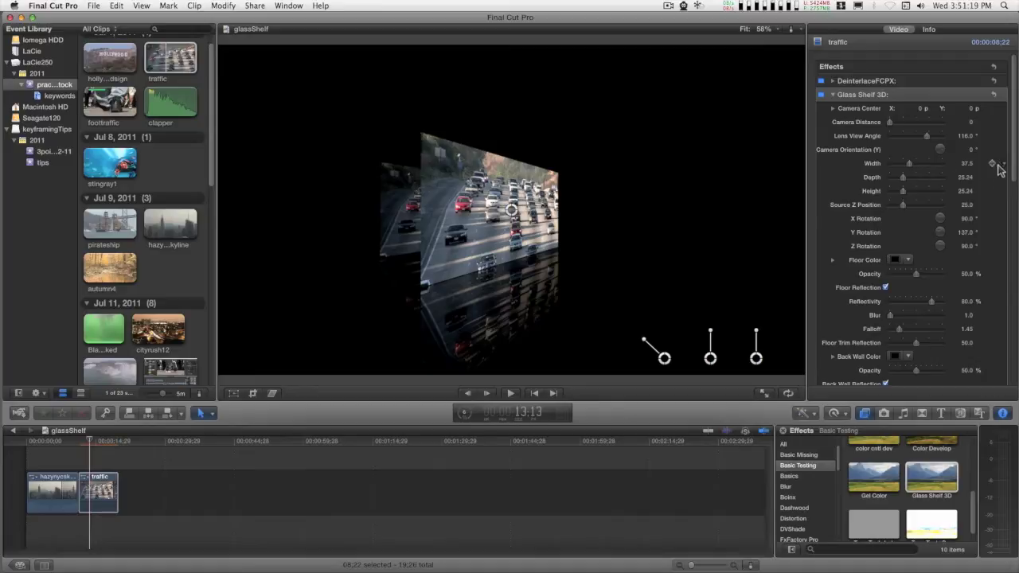
scroll(945, 288, down, 5)
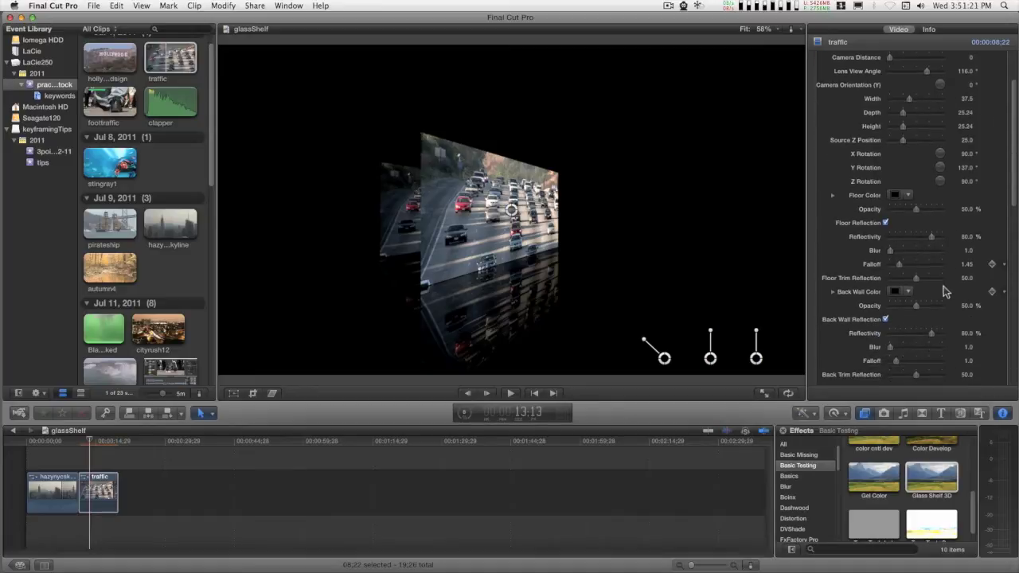
click(897, 189)
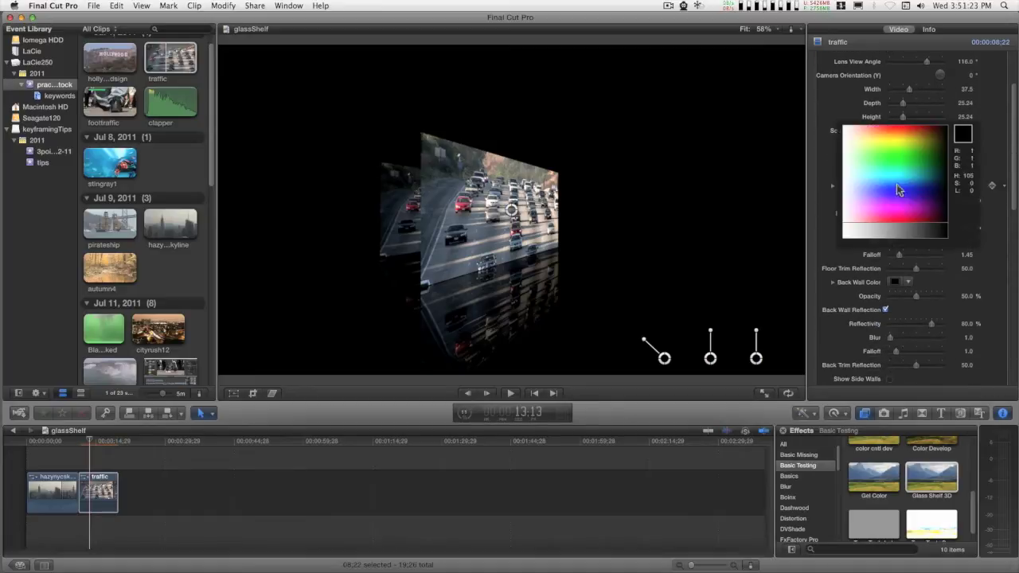
drag(899, 181, 933, 198)
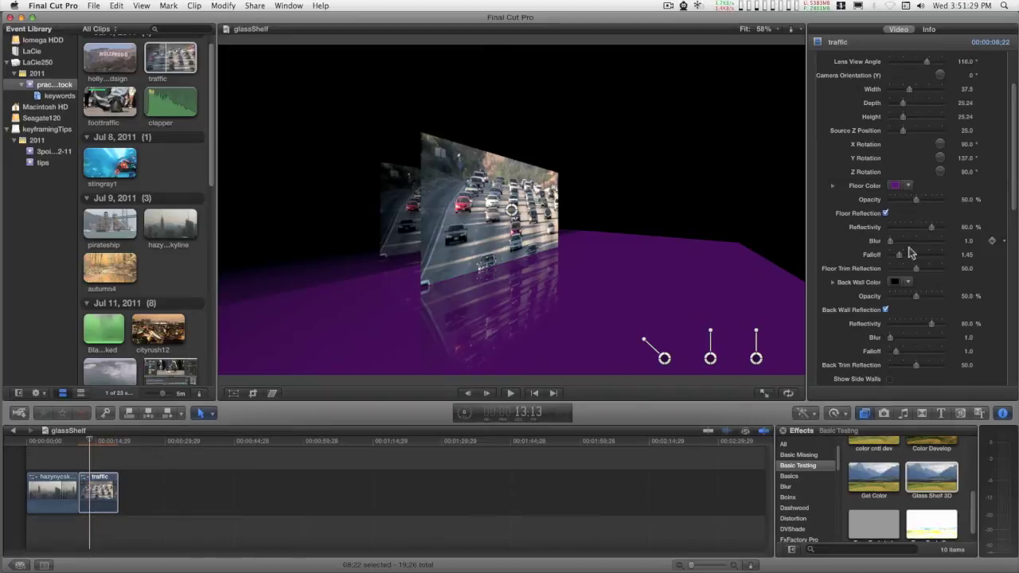
Step: Colour the back wall purple to match the floor
click(901, 283)
drag(900, 288, 936, 296)
click(867, 227)
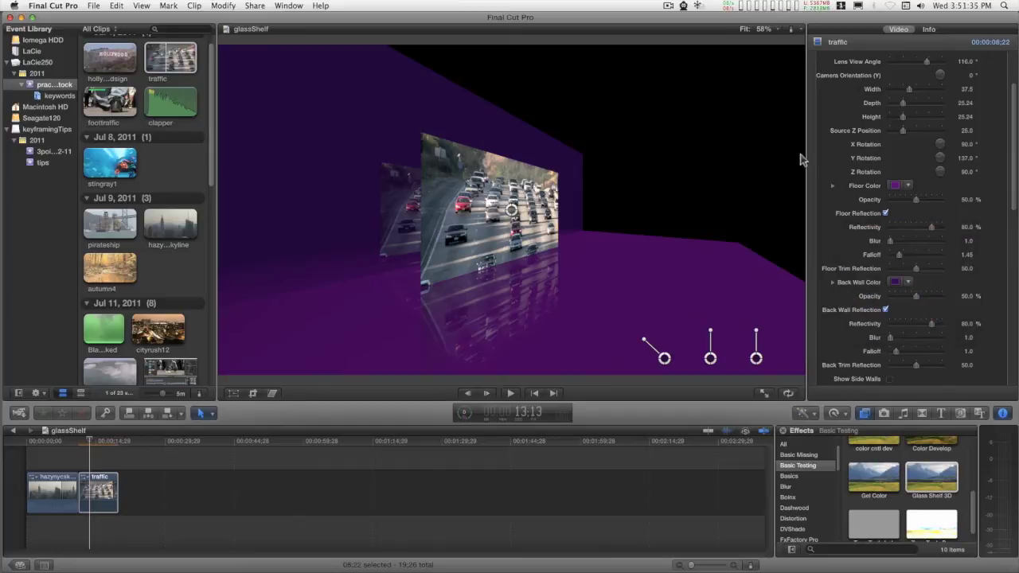
Step: Rotate the scene to face the traffic clip and adjust the back wall width
drag(643, 343, 657, 332)
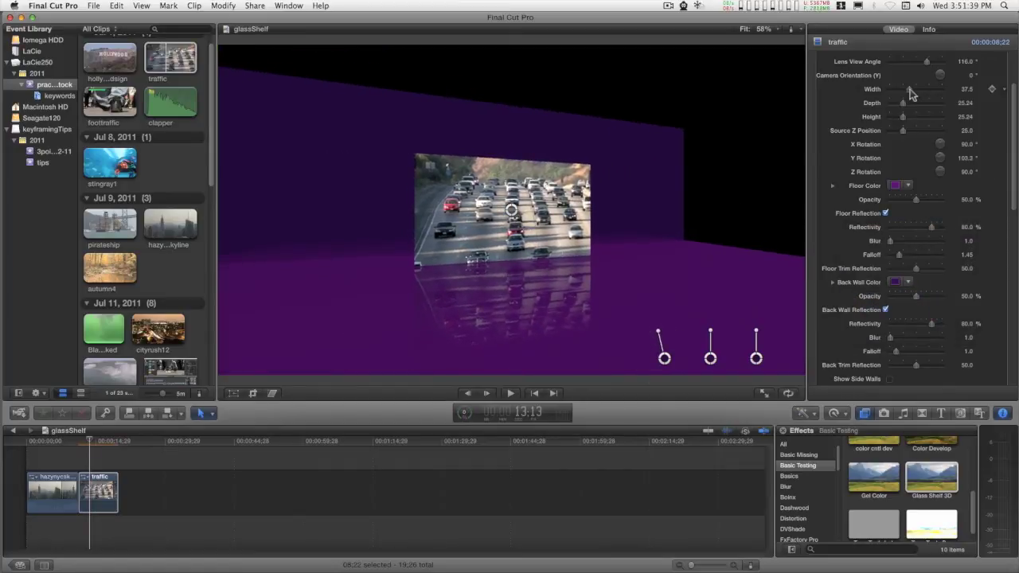
drag(906, 88, 888, 94)
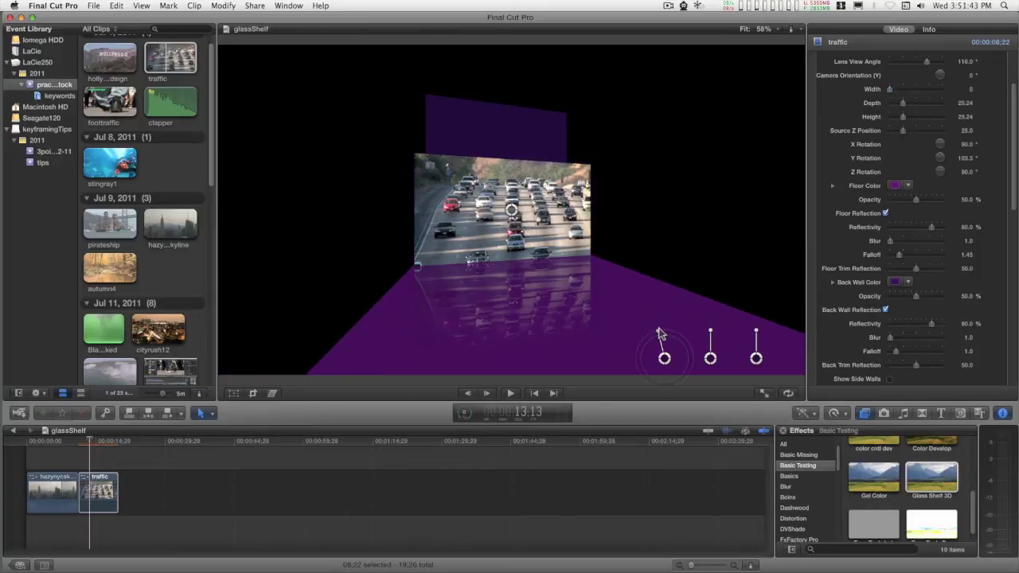
mouse_move(659, 332)
mouse_down()
mouse_move(679, 333)
mouse_move(656, 335)
mouse_move(661, 327)
mouse_up()
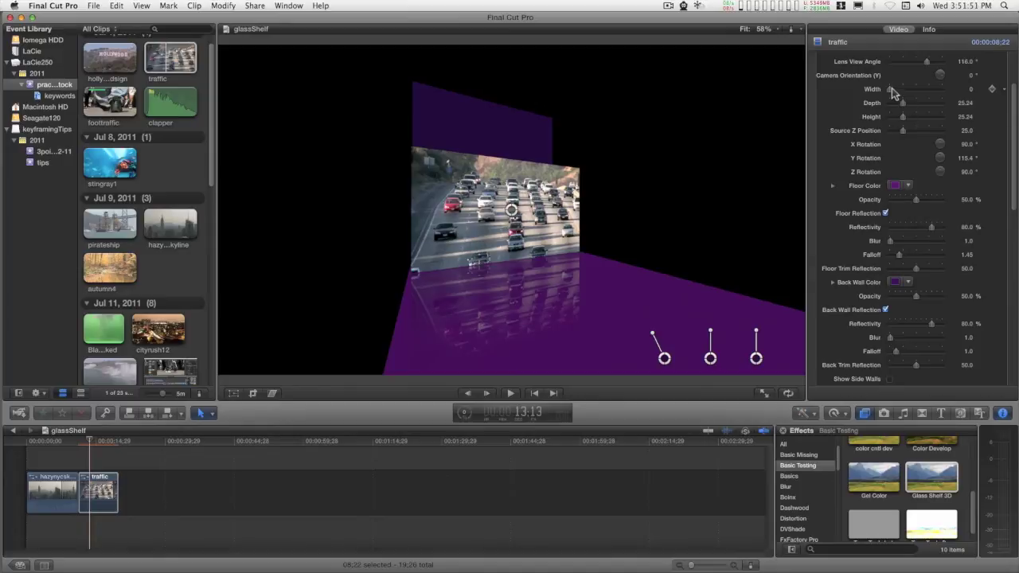
drag(890, 89, 967, 94)
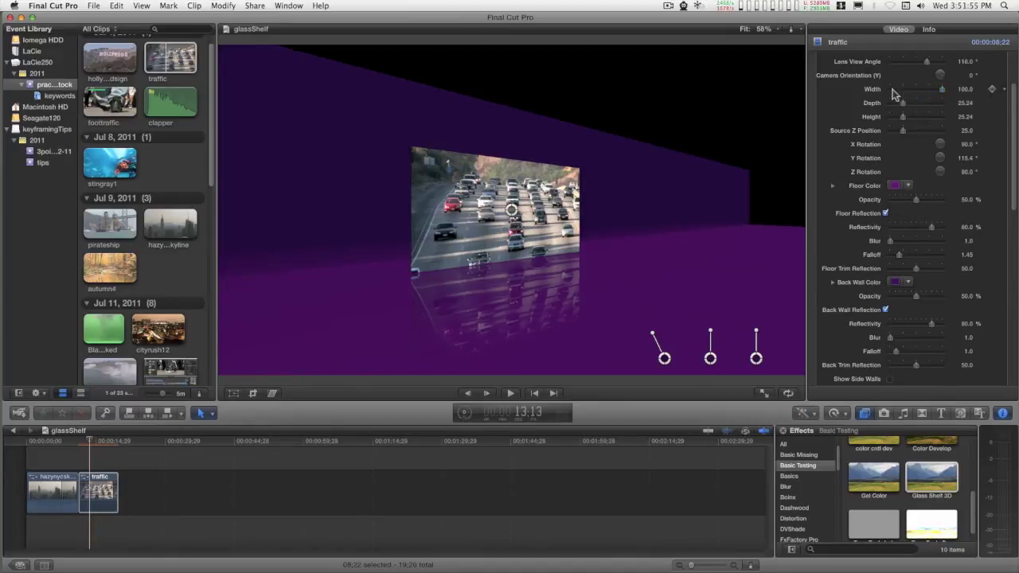
Step: Pull the camera back to distance 87.5 and set Width and Depth to 26.5
scroll(899, 87, up, 3)
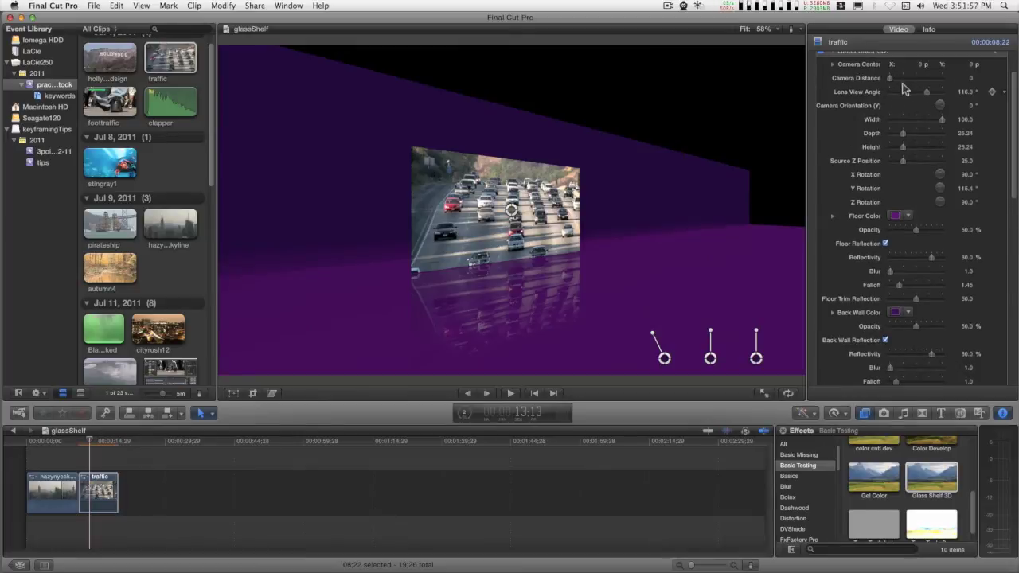
drag(892, 81, 914, 92)
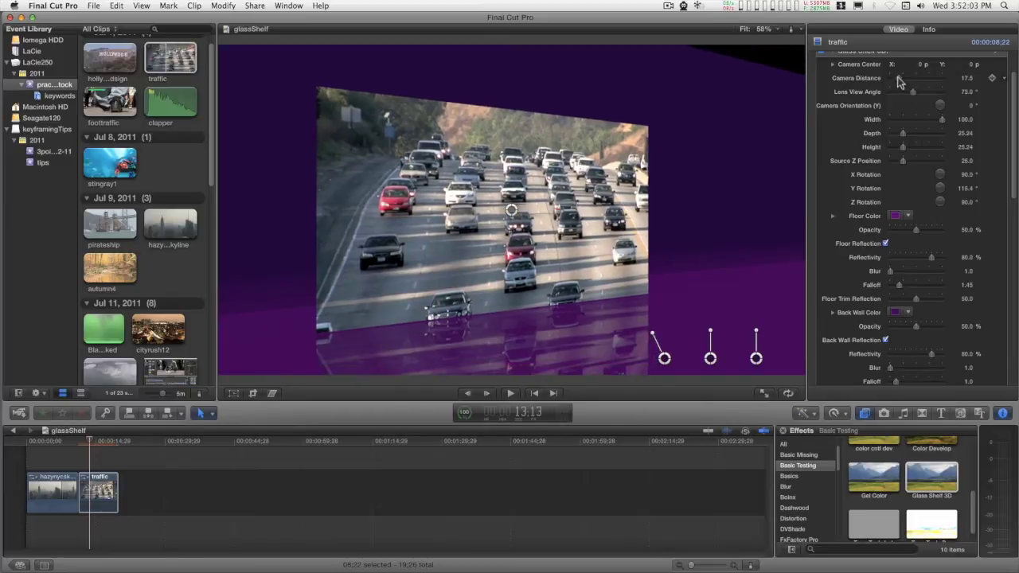
drag(898, 78, 908, 78)
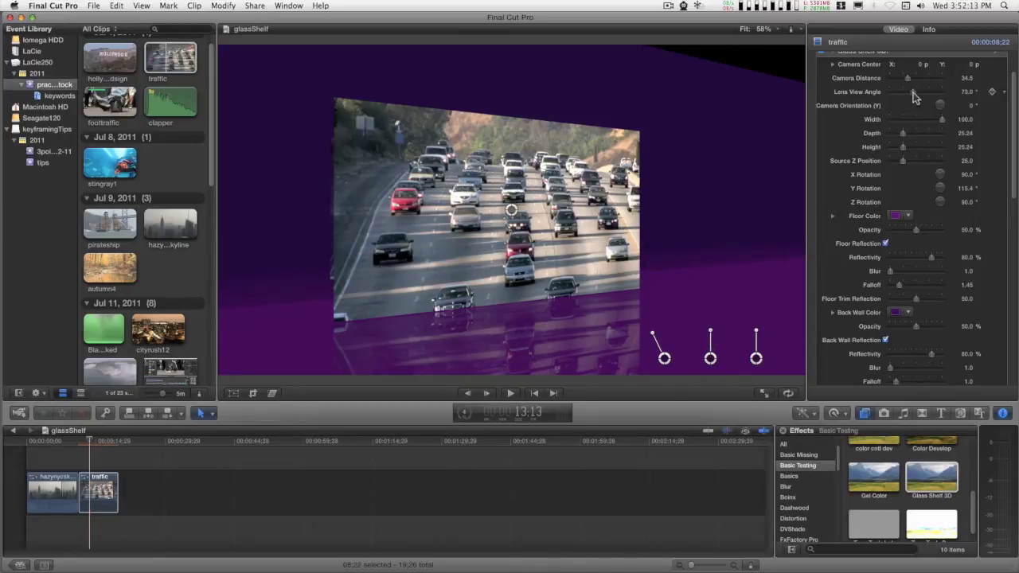
drag(909, 80, 936, 82)
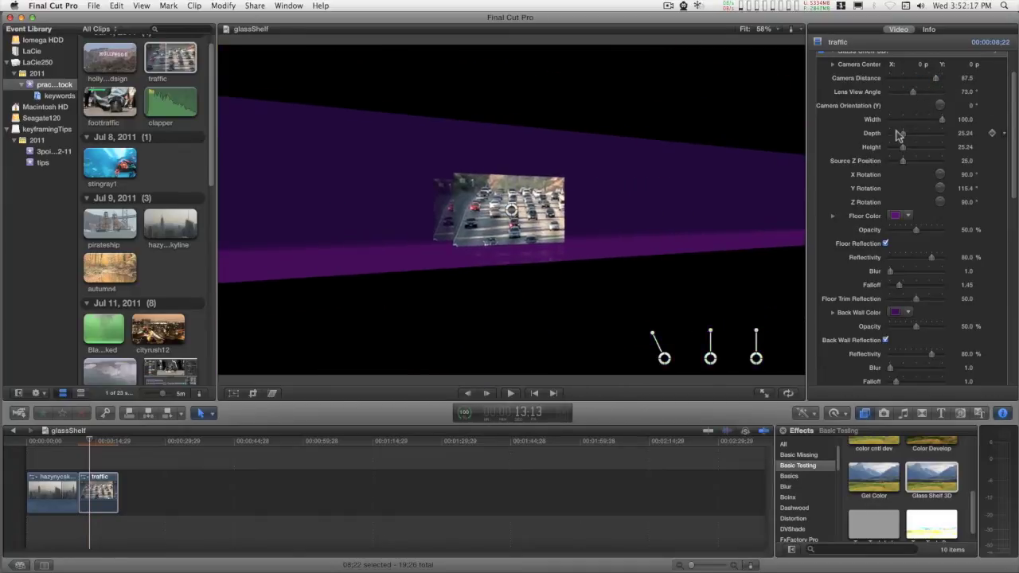
drag(932, 119, 908, 125)
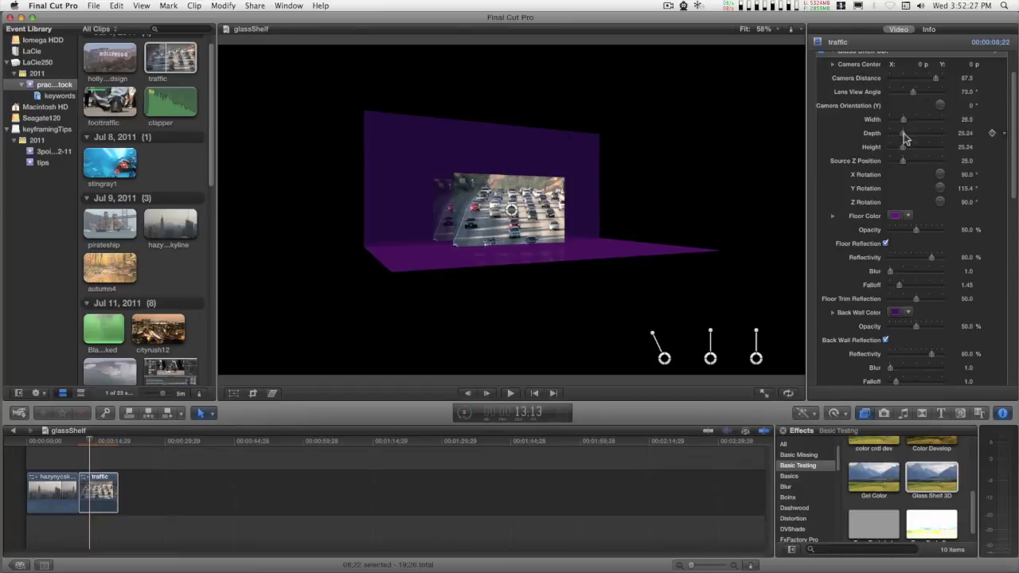
mouse_move(903, 132)
mouse_down()
mouse_move(934, 139)
mouse_move(890, 141)
mouse_move(915, 151)
mouse_move(906, 151)
mouse_up()
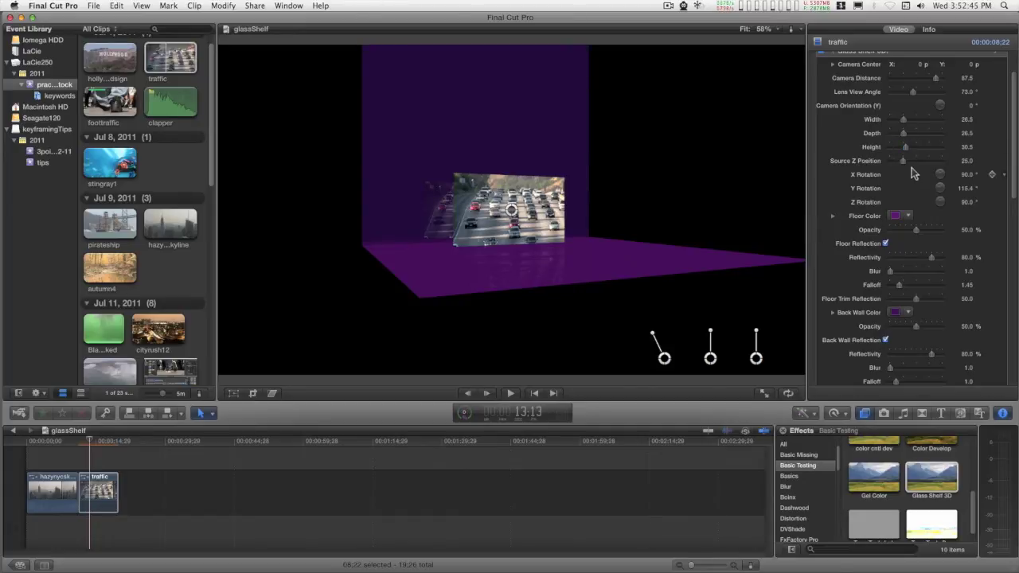
Step: Raise Source Z Position to about 32 to bring the traffic clip forward
mouse_move(903, 160)
mouse_down()
mouse_move(953, 167)
mouse_move(874, 166)
mouse_move(911, 167)
mouse_up()
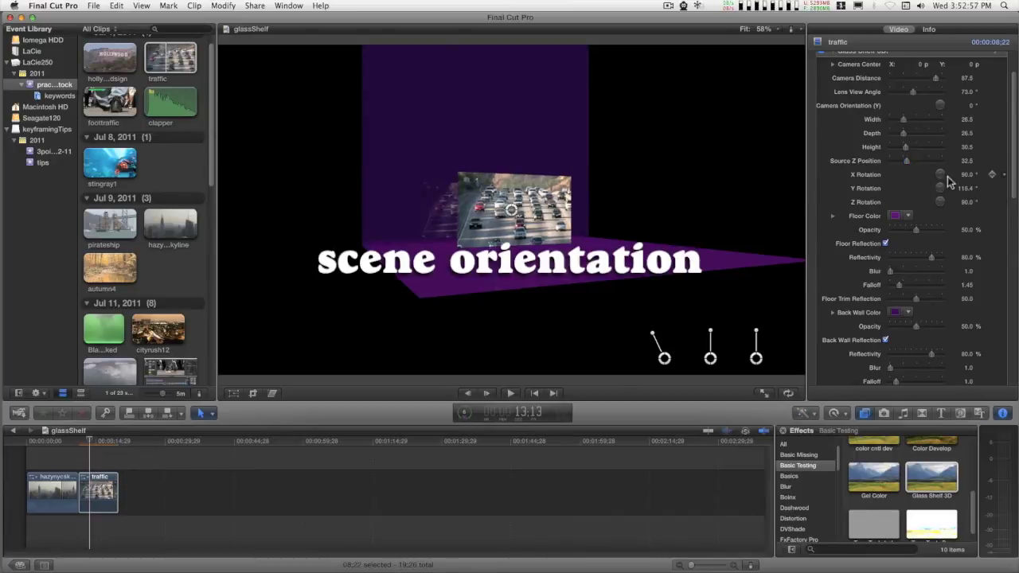
Step: Rotate the scene to about X 96.7°, Y 117.6° and Z 119.2° with the viewer handles
mouse_move(651, 337)
mouse_down()
mouse_move(677, 335)
mouse_move(641, 335)
mouse_move(682, 337)
mouse_move(651, 336)
mouse_up()
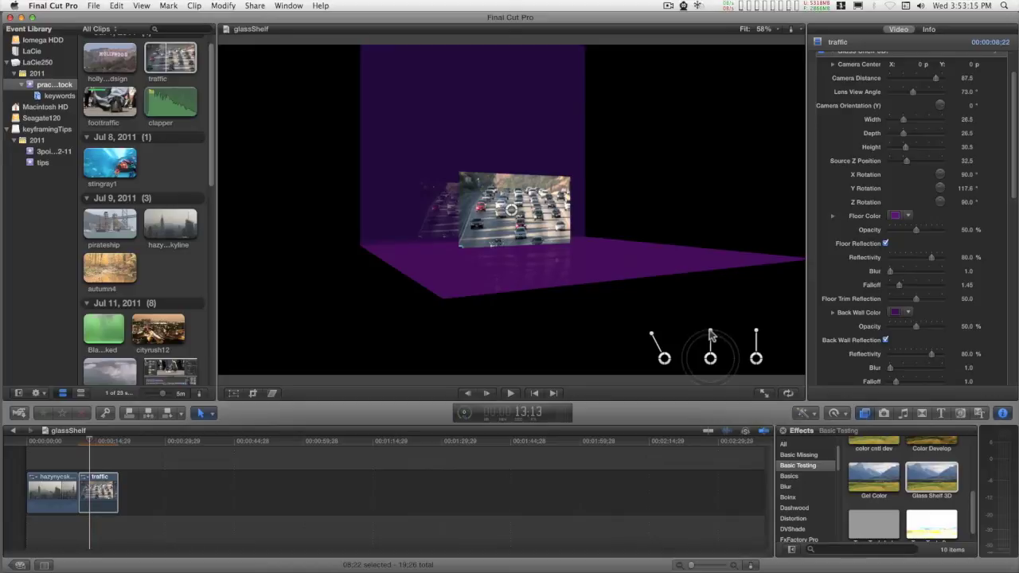
mouse_move(711, 335)
mouse_down()
mouse_move(696, 339)
mouse_move(704, 337)
mouse_up()
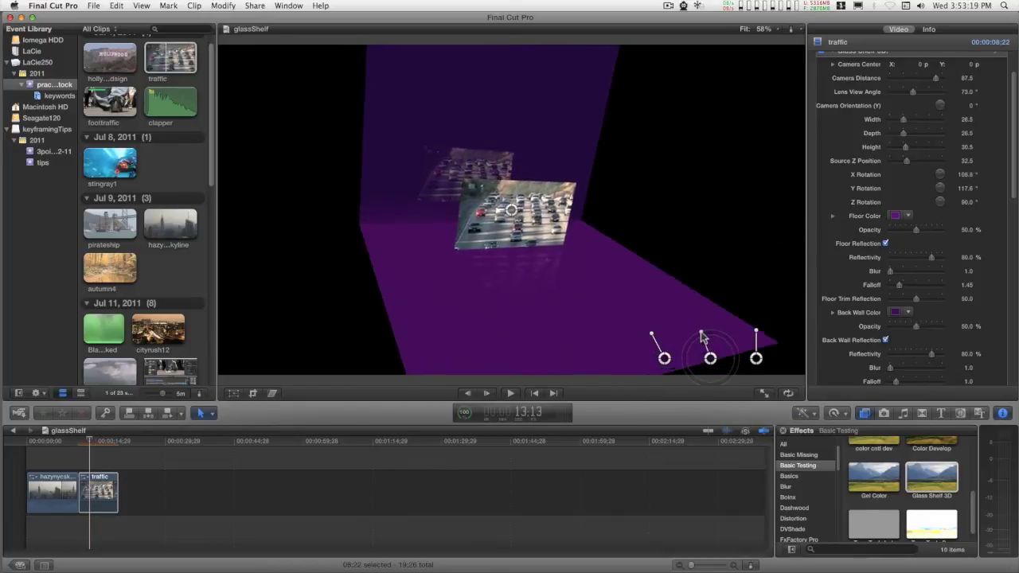
drag(702, 338, 742, 334)
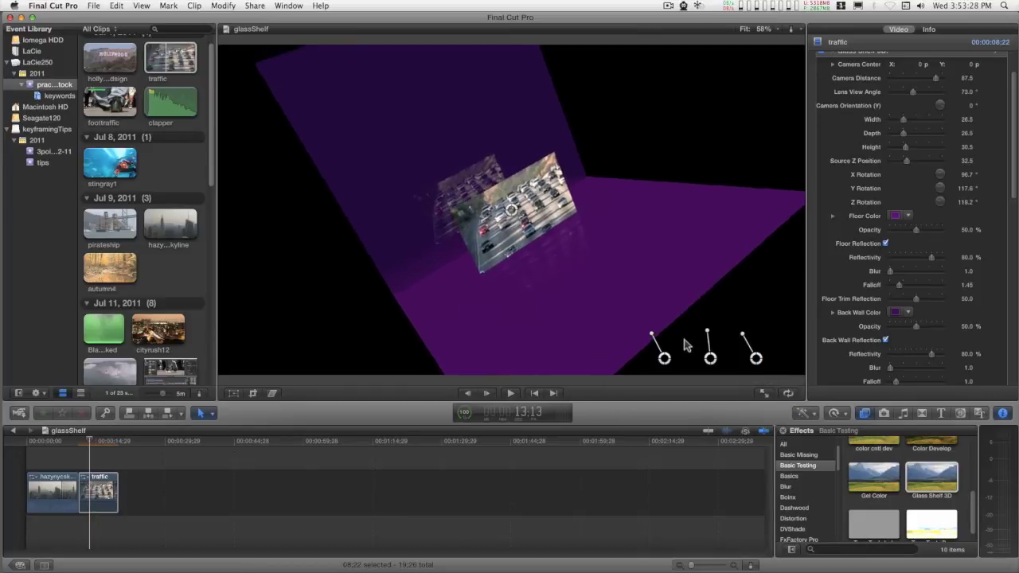
click(1005, 120)
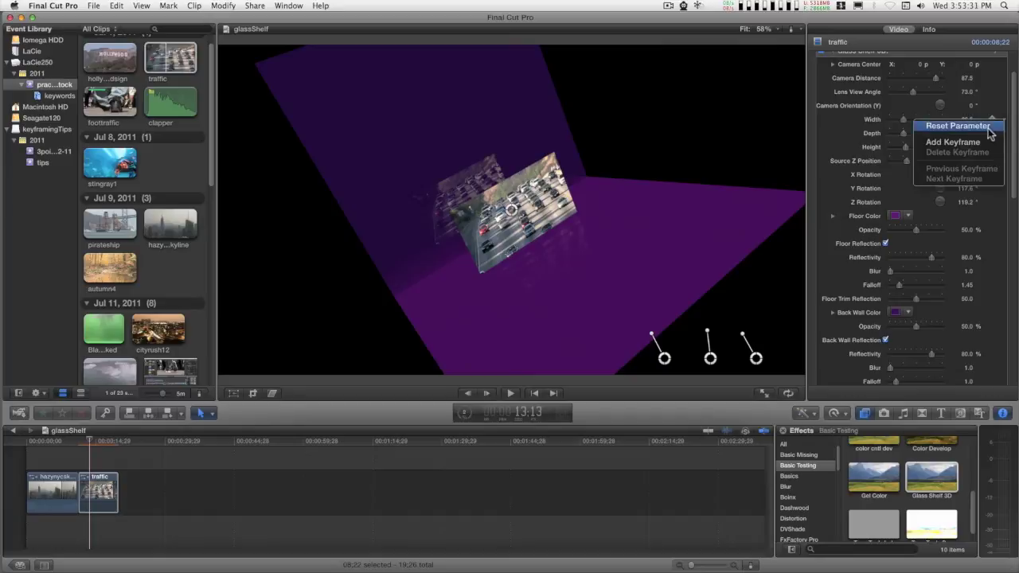
Step: Reset Width, Depth and Height to their default values
click(987, 126)
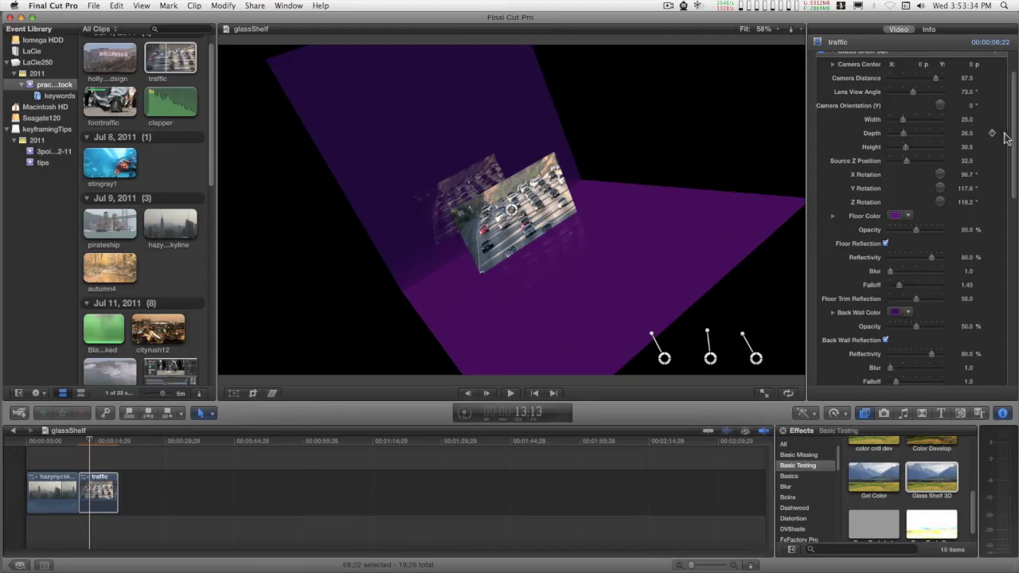
click(1004, 134)
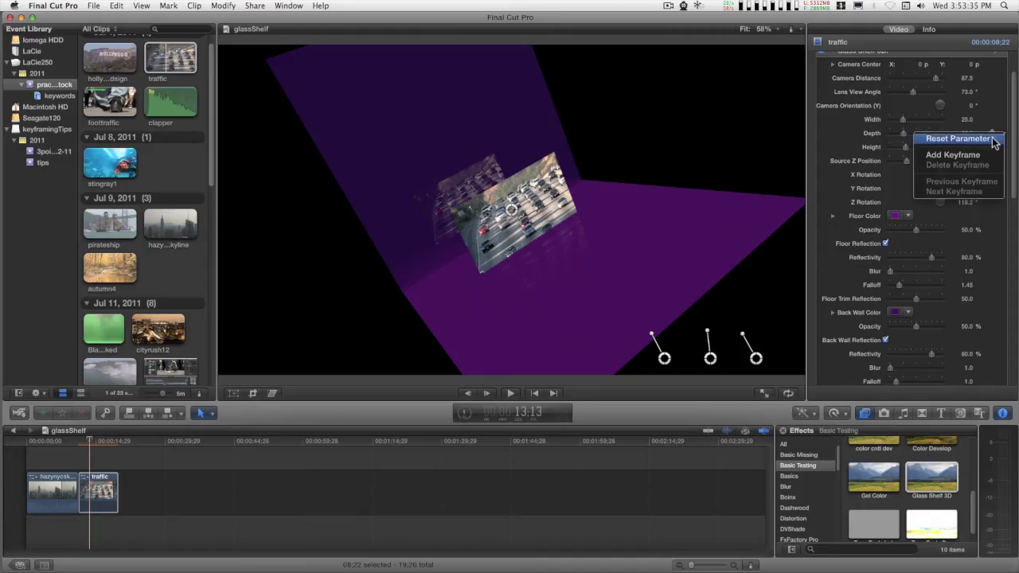
click(996, 140)
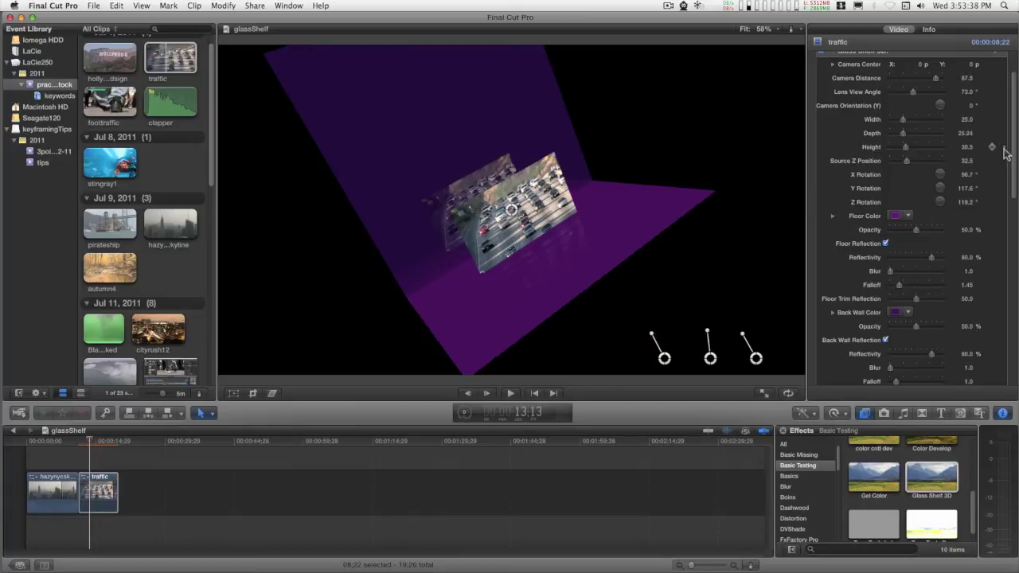
click(1004, 151)
click(996, 155)
Step: Review the purple floor and wall settings and preview the effect across the clip boundary
scroll(937, 270, down, 5)
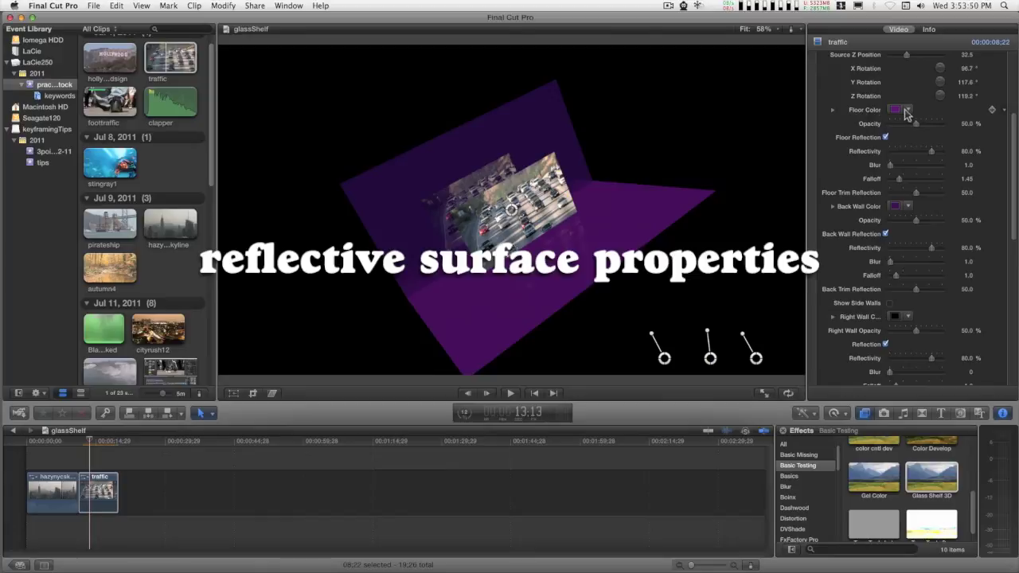
scroll(926, 222, down, 10)
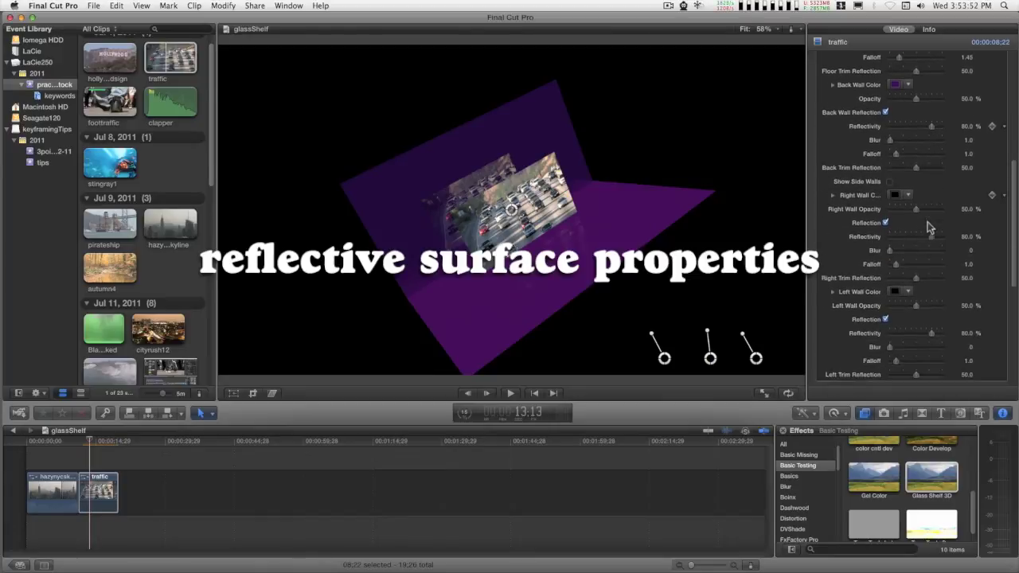
scroll(926, 222, up, 10)
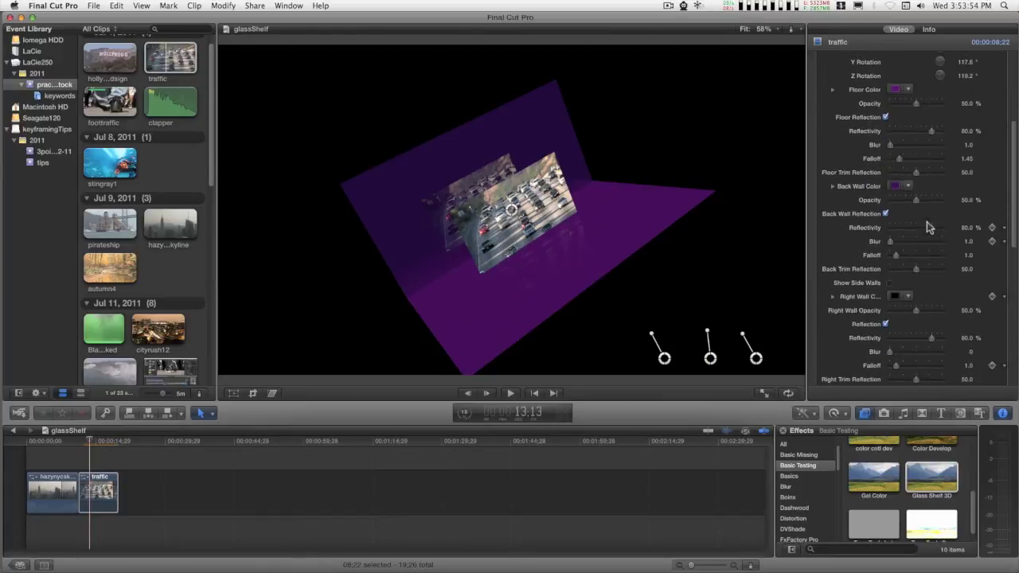
scroll(927, 221, up, 1)
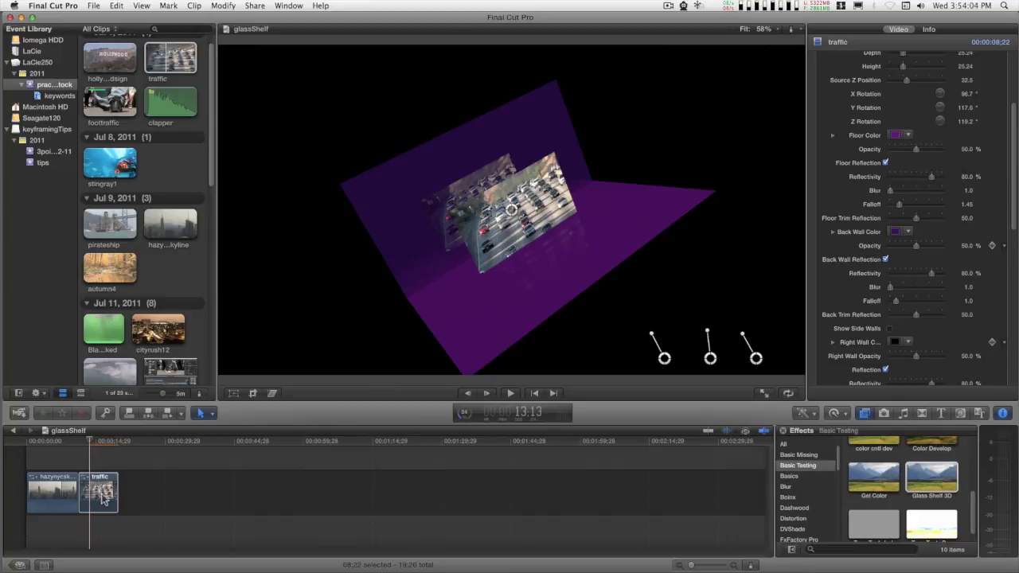
mouse_move(90, 446)
mouse_down()
mouse_move(70, 444)
mouse_move(89, 444)
mouse_up()
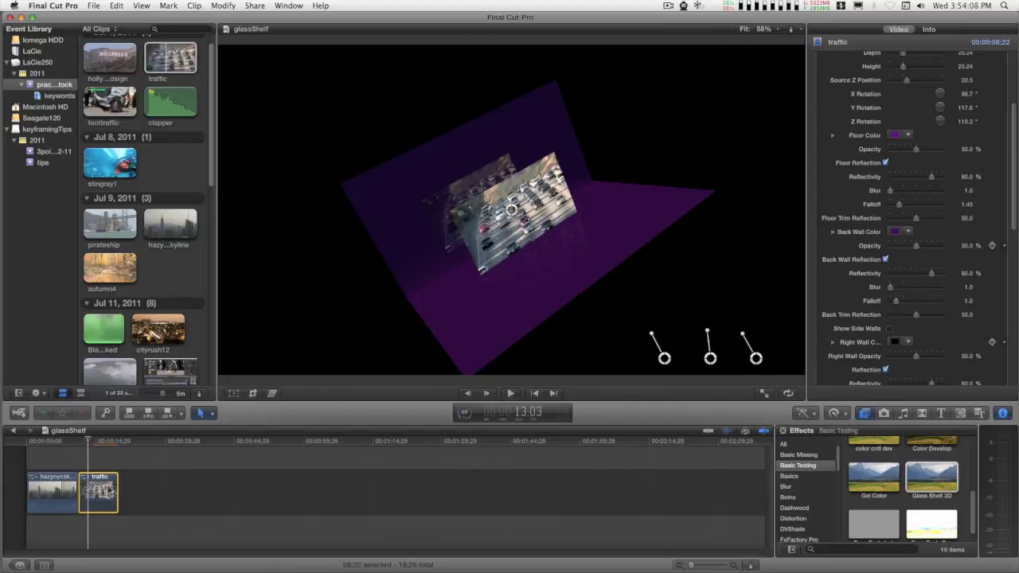
Step: Connect the traffic clip above hazynyc and raise the Floor Color Opacity to 100%
drag(101, 495, 57, 495)
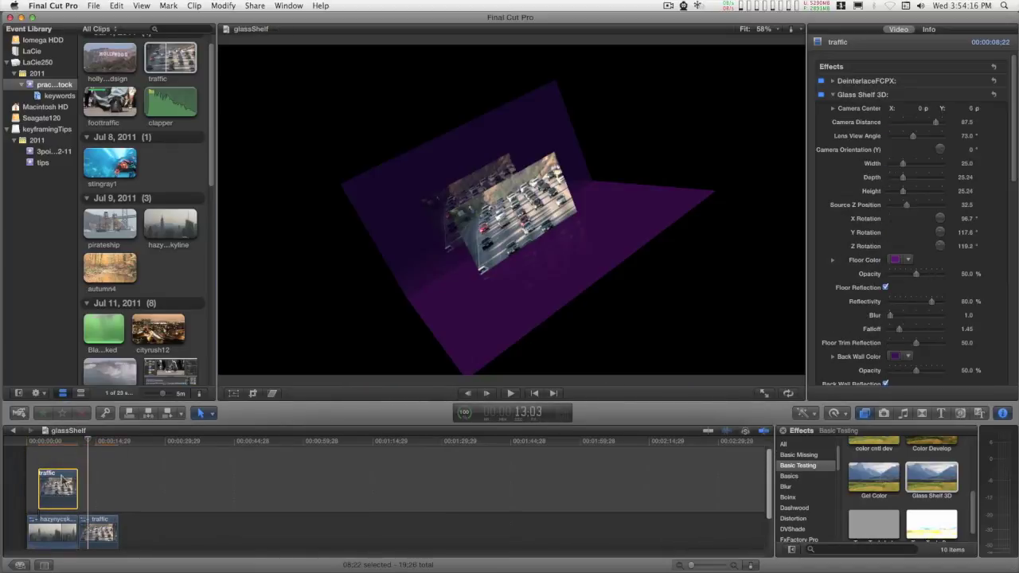
click(58, 440)
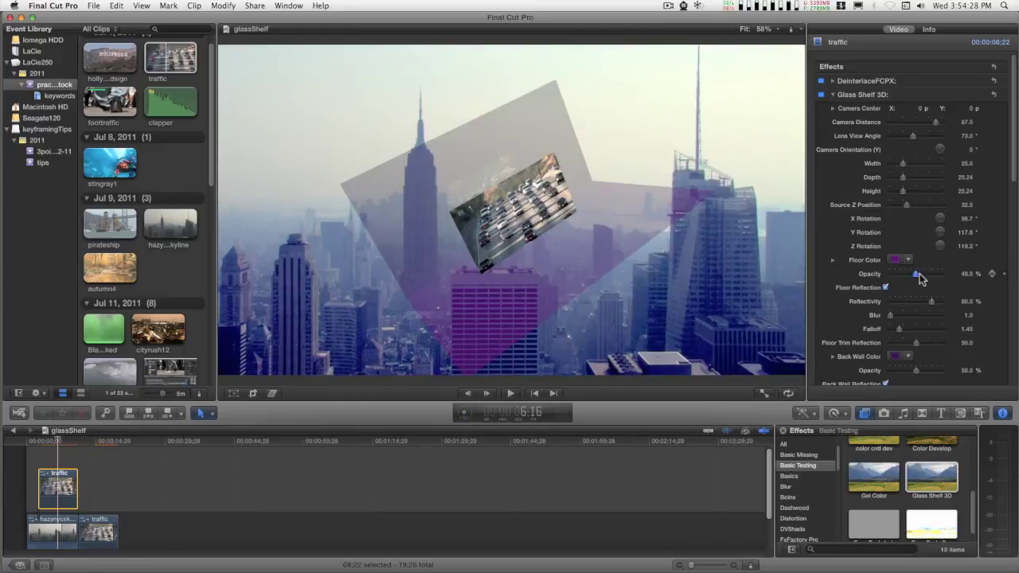
drag(916, 274, 961, 281)
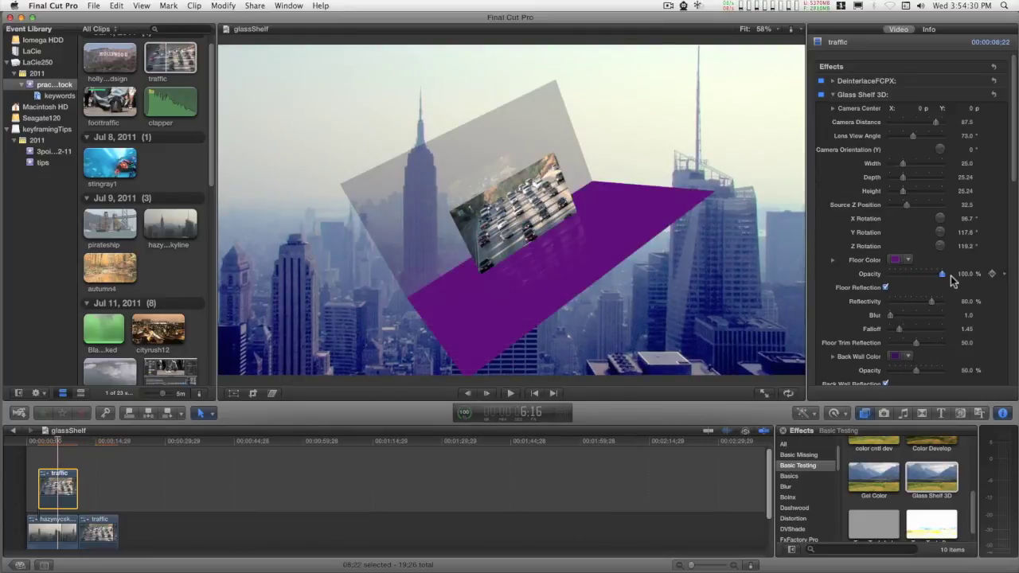
scroll(920, 278, down, 2)
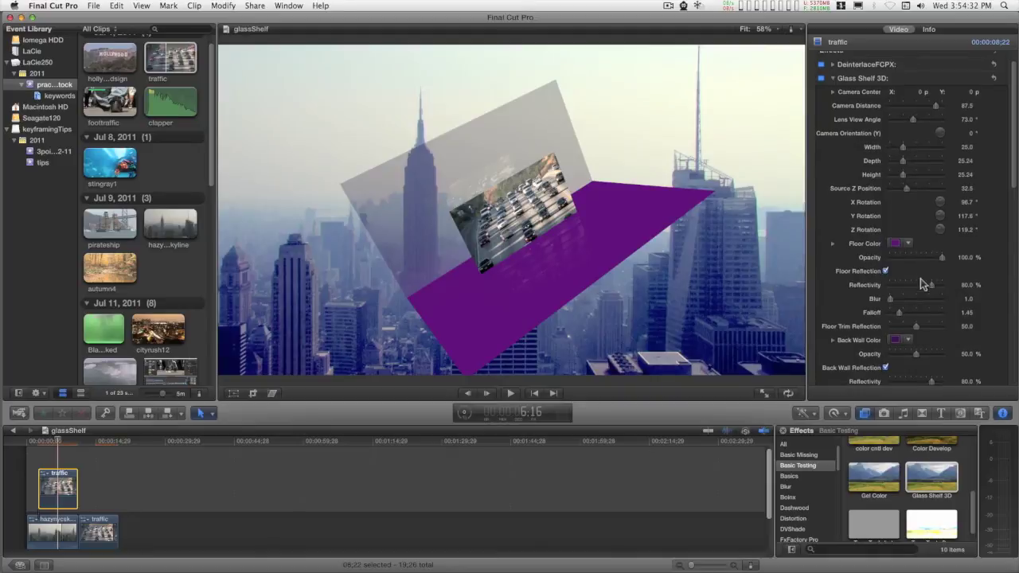
scroll(920, 282, down, 3)
Step: Toggle Floor Reflection off and back on so it stays enabled
click(885, 241)
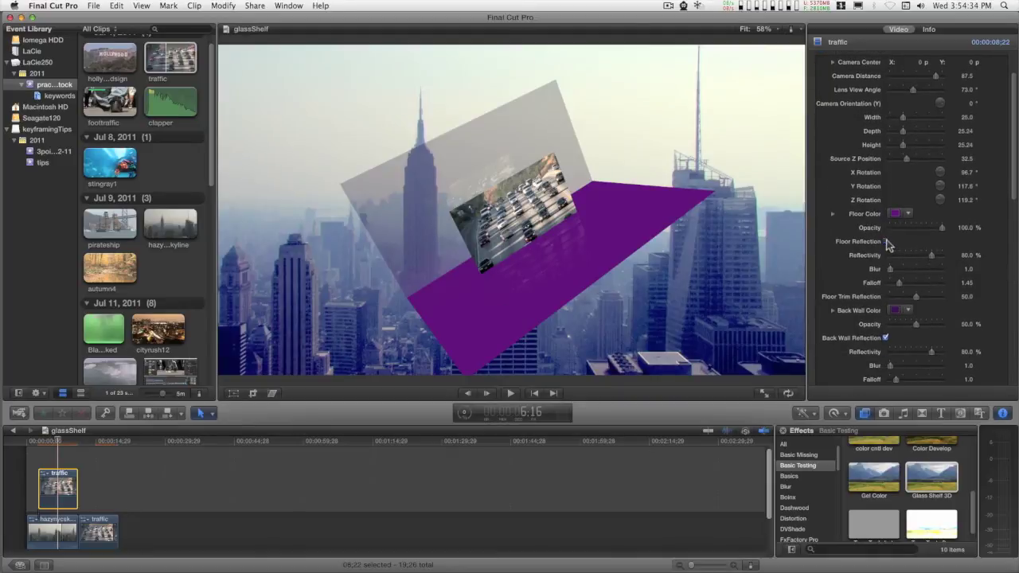
click(886, 241)
click(886, 242)
drag(1015, 185, 1015, 224)
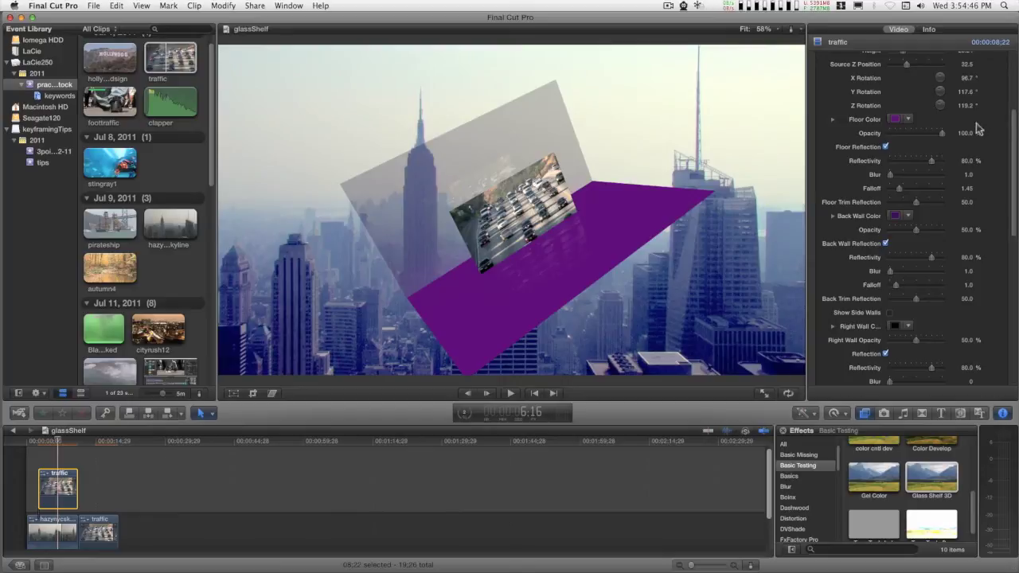
scroll(1014, 144, down, 1)
scroll(1014, 144, down, 5)
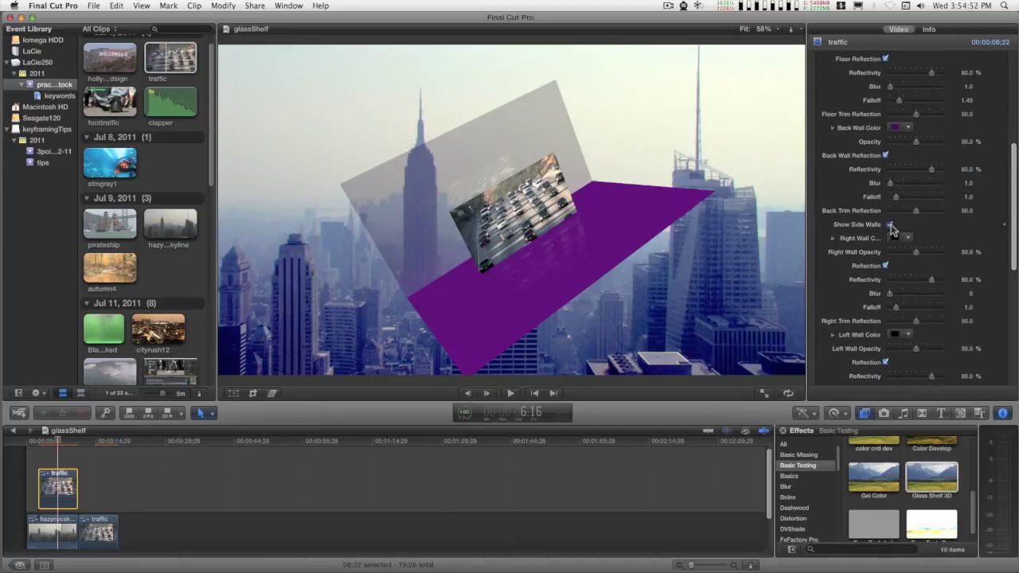
Step: Turn on Show Side Walls and display the Glass Shelf 3D on-screen controls
click(889, 226)
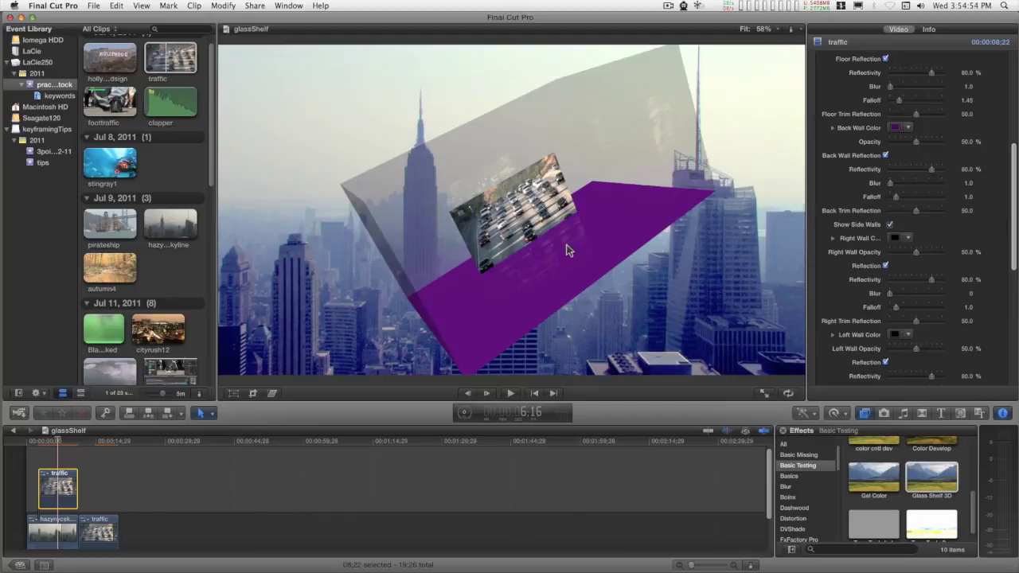
scroll(887, 129, up, 5)
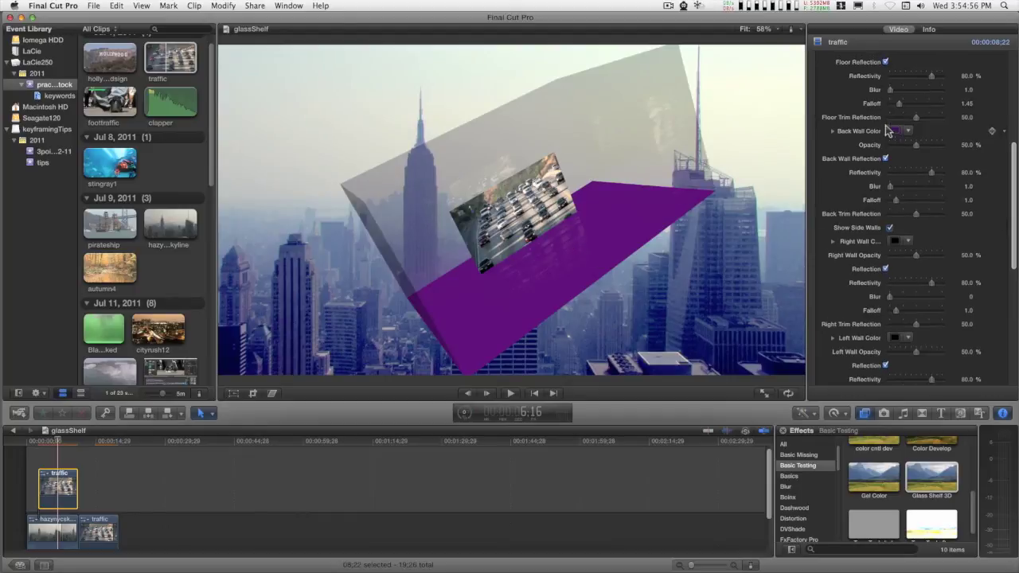
scroll(885, 125, up, 4)
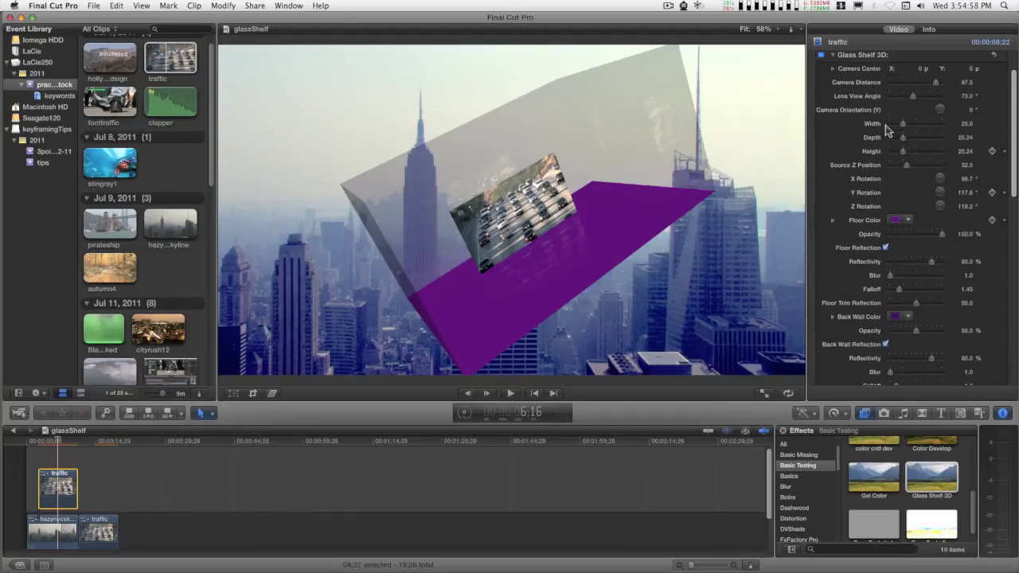
click(901, 95)
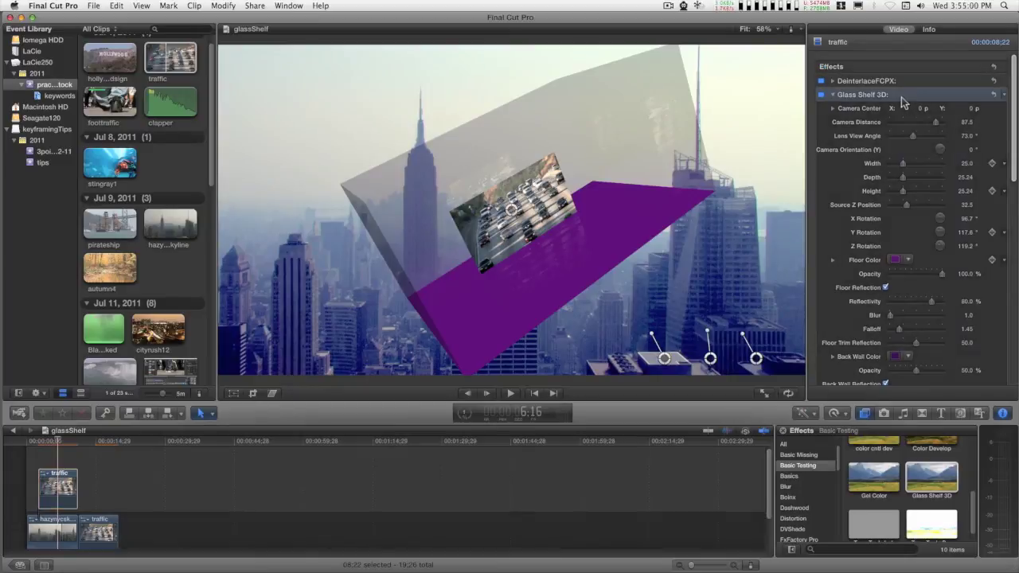
Step: Rotate the shelf to a Y Rotation of 117.7° and switch the side walls off
scroll(913, 289, down, 4)
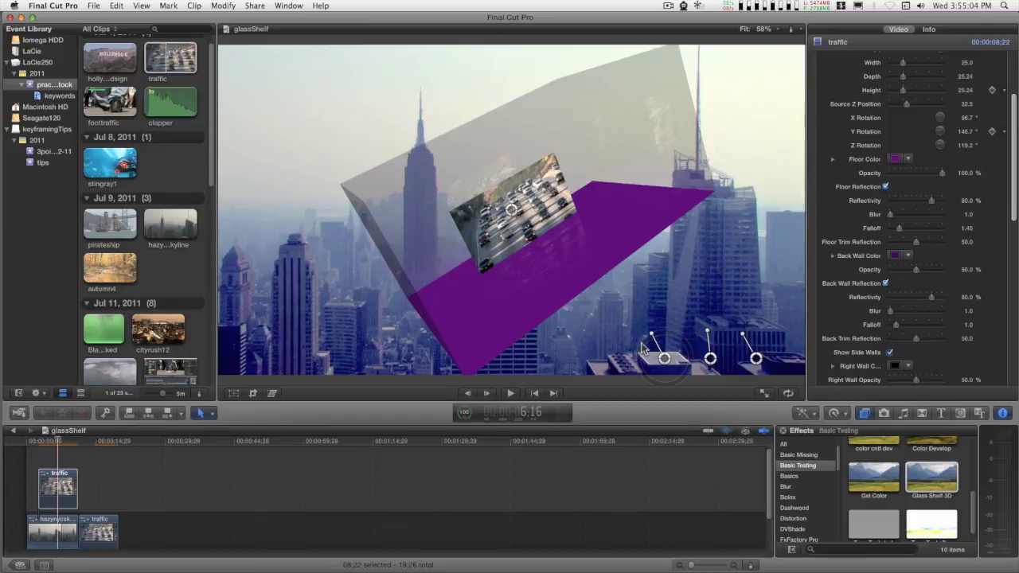
mouse_move(651, 338)
mouse_down()
mouse_move(686, 340)
mouse_move(651, 338)
mouse_up()
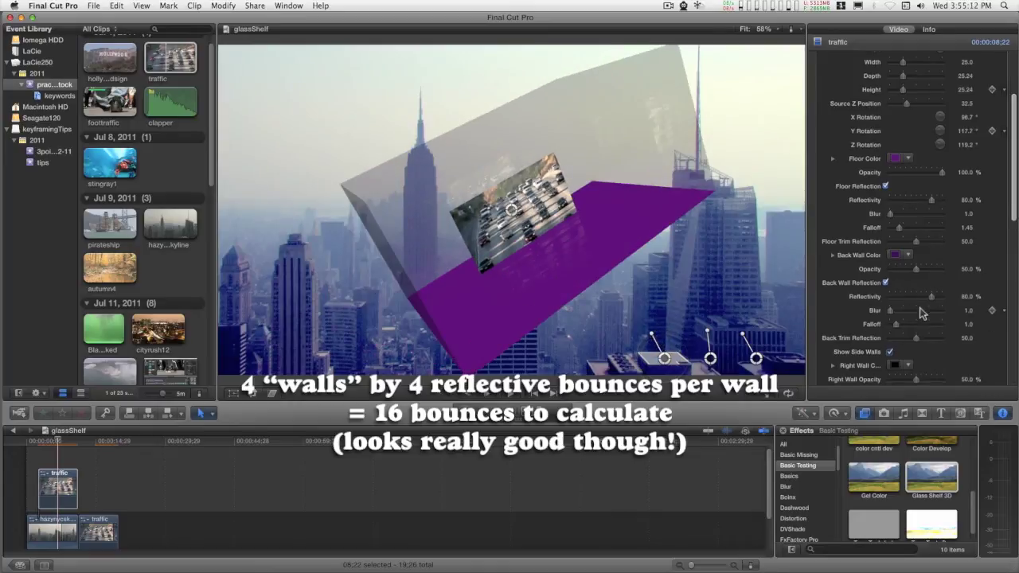
scroll(920, 315, down, 3)
scroll(919, 315, down, 1)
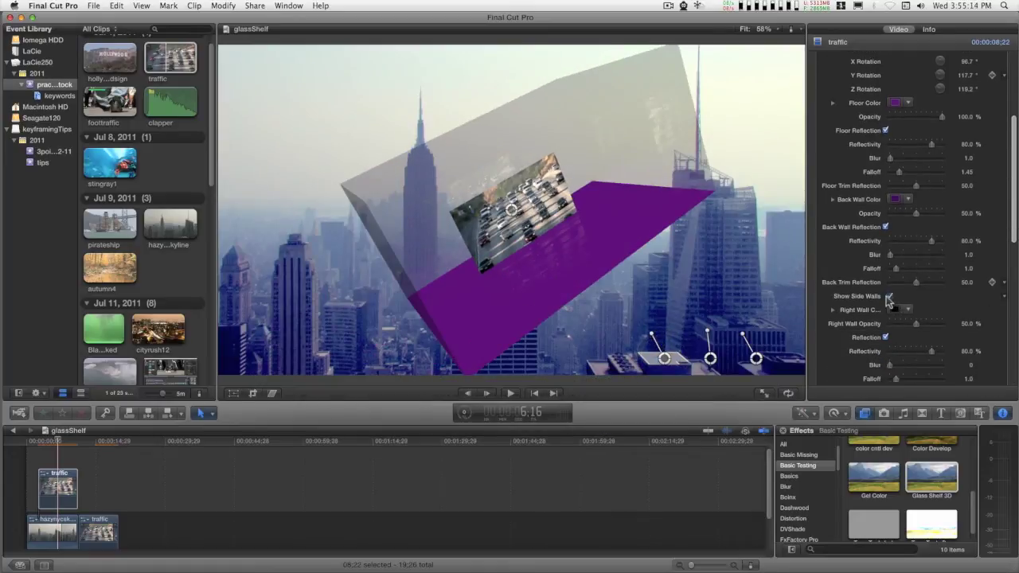
click(890, 296)
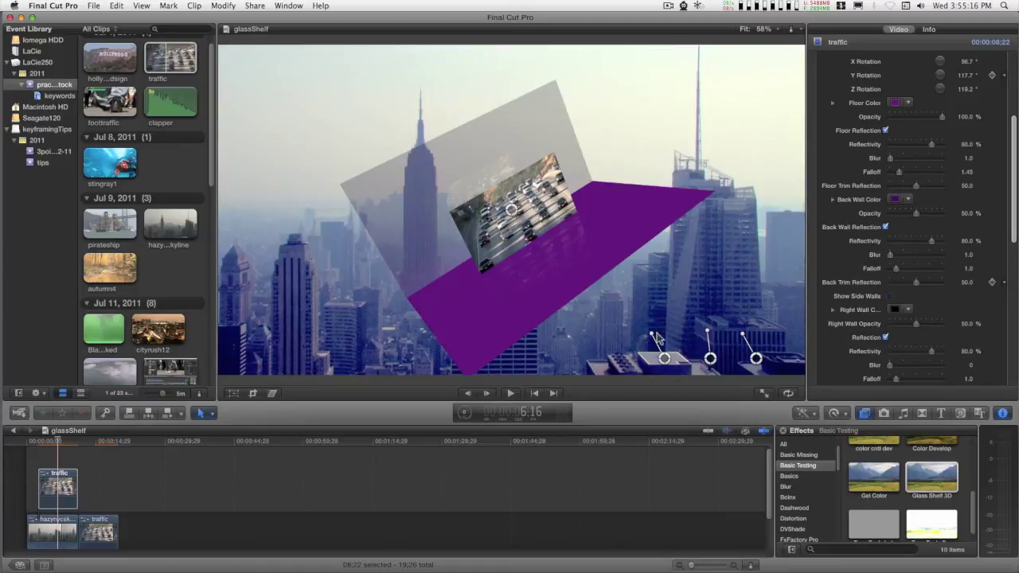
Step: Swing the shelf to 110.5° Y rotation and set floor Reflectivity 100% with Blur 11
mouse_move(651, 338)
mouse_down()
mouse_move(676, 335)
mouse_move(655, 336)
mouse_up()
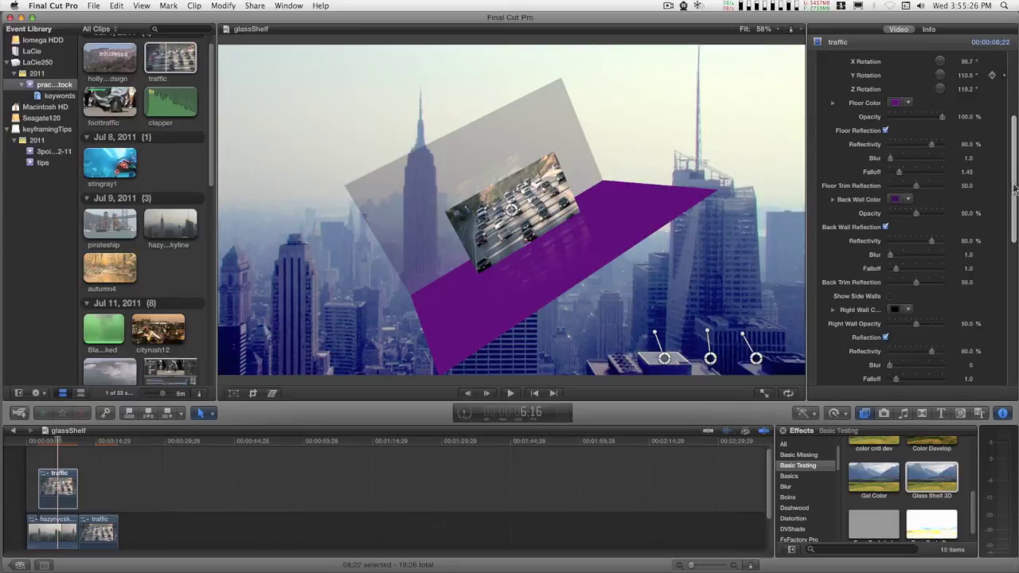
drag(1014, 188, 1016, 165)
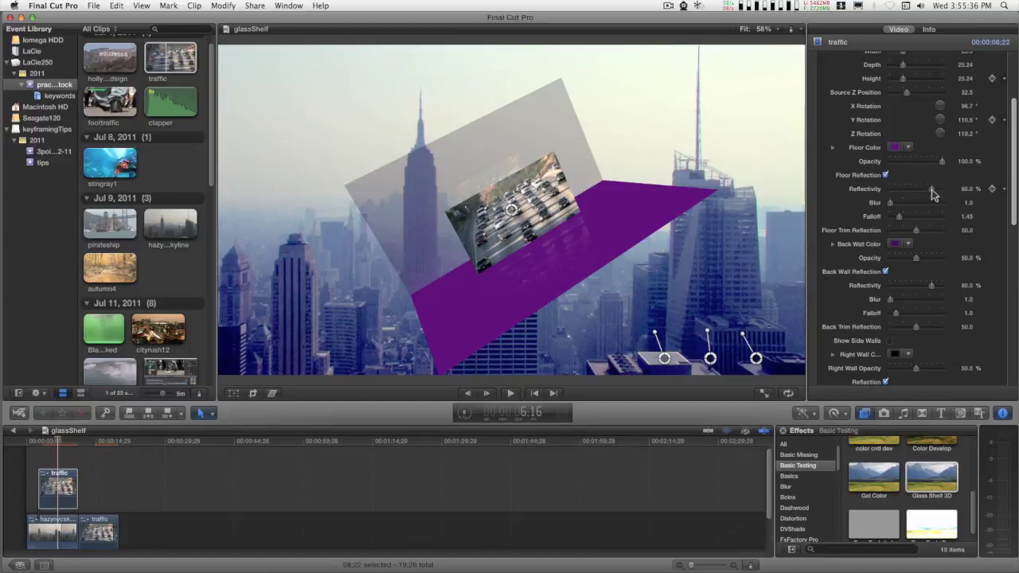
drag(933, 194, 980, 195)
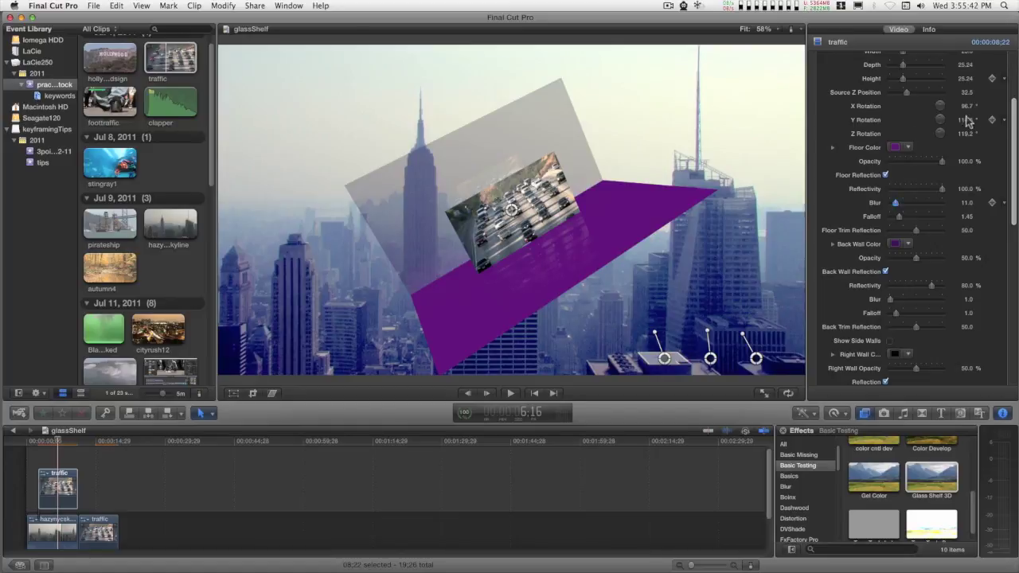
scroll(1014, 121, up, 5)
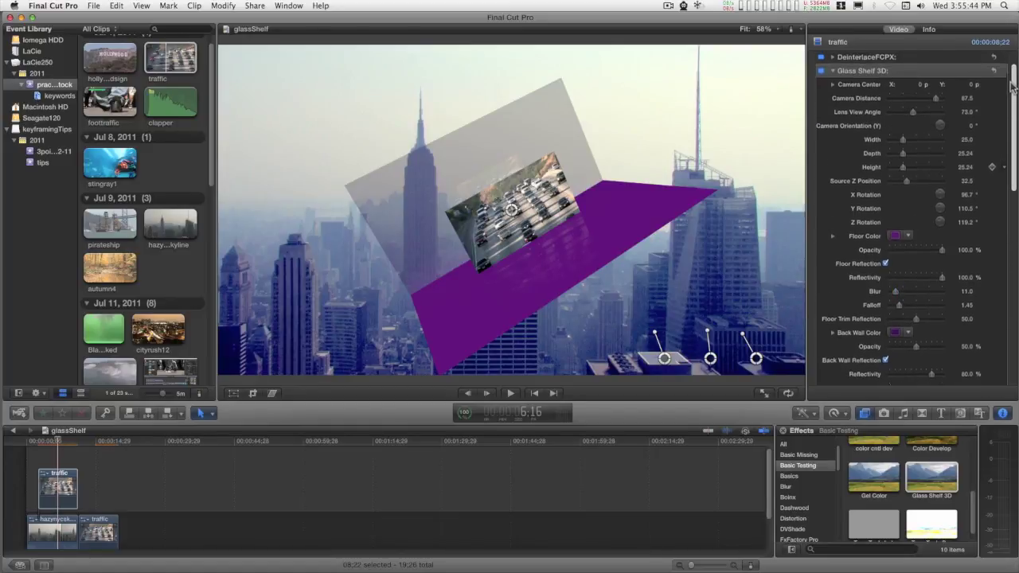
Step: Reduce Camera Distance to bring the camera closer and increase the floor reflection blur
drag(936, 104, 922, 105)
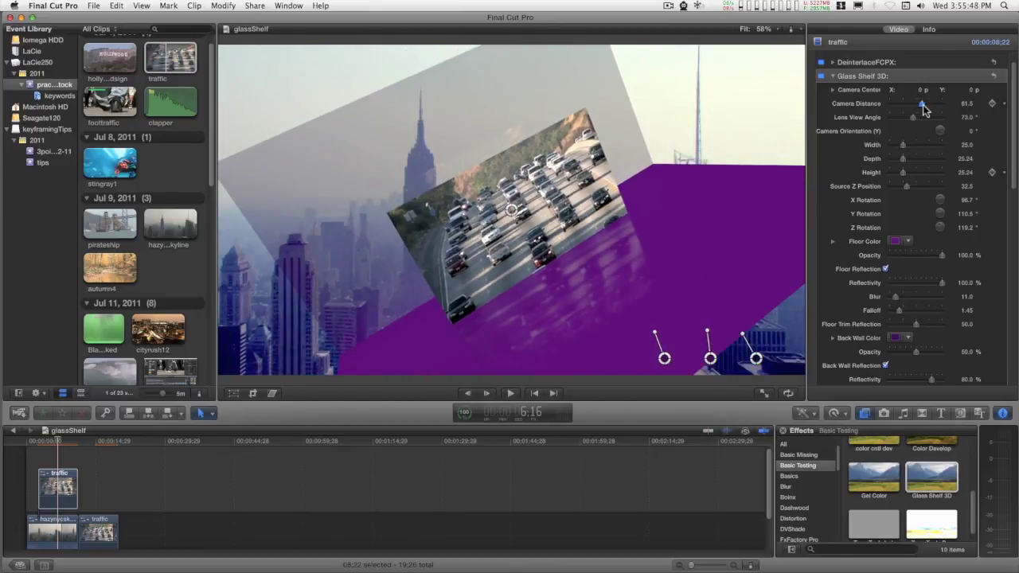
drag(1014, 148, 1014, 175)
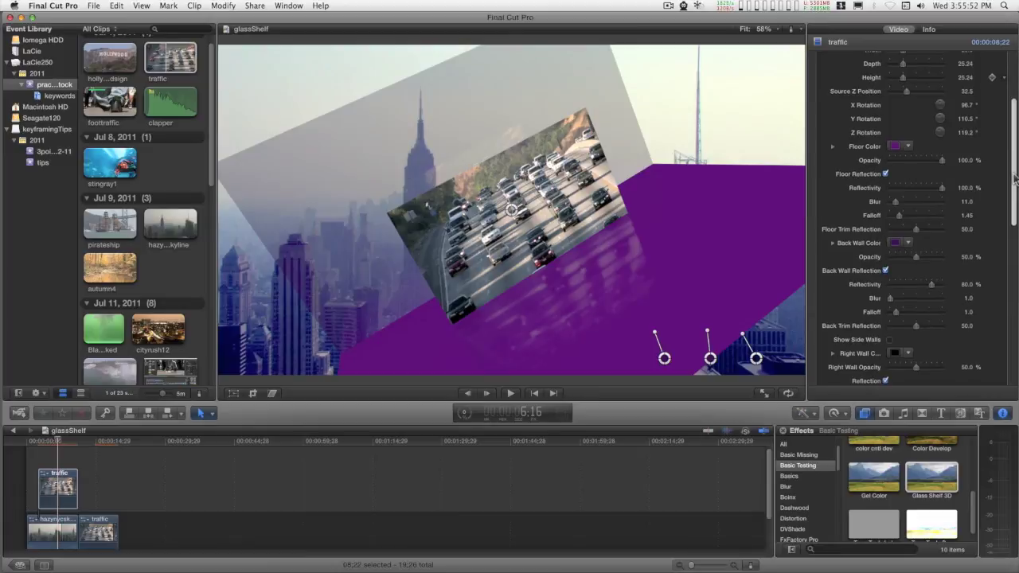
drag(898, 201, 858, 223)
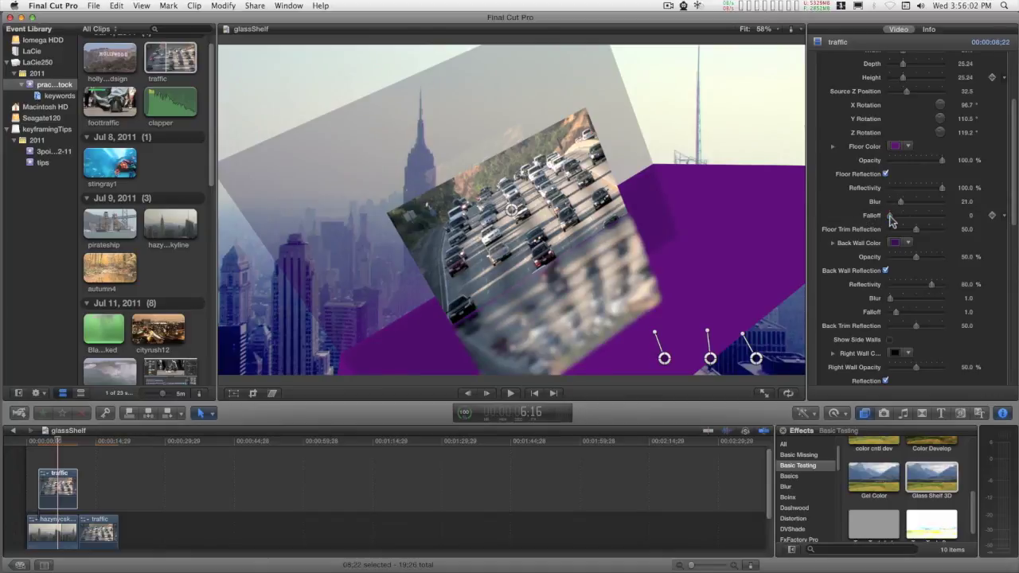
Step: Set the floor reflection to Blur 6.0, Falloff 1.24 and Floor Trim Reflection 79.5
drag(1010, 180, 1014, 189)
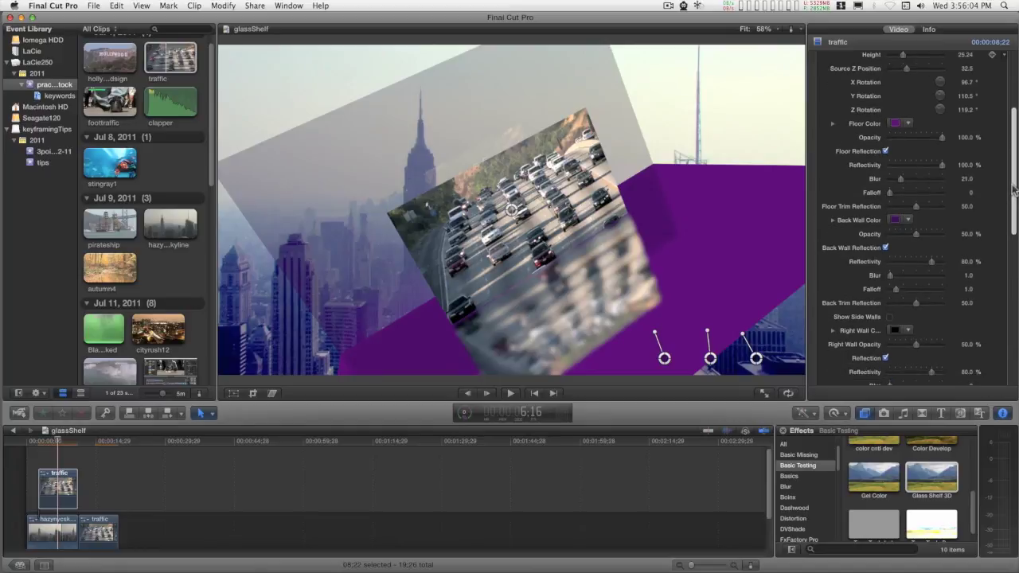
drag(900, 179, 874, 182)
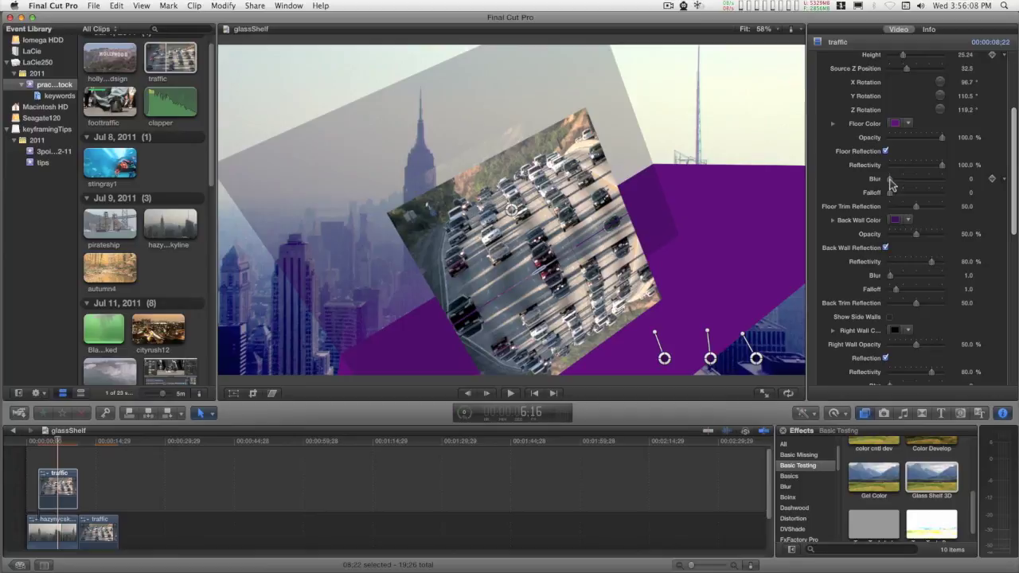
drag(890, 182, 899, 198)
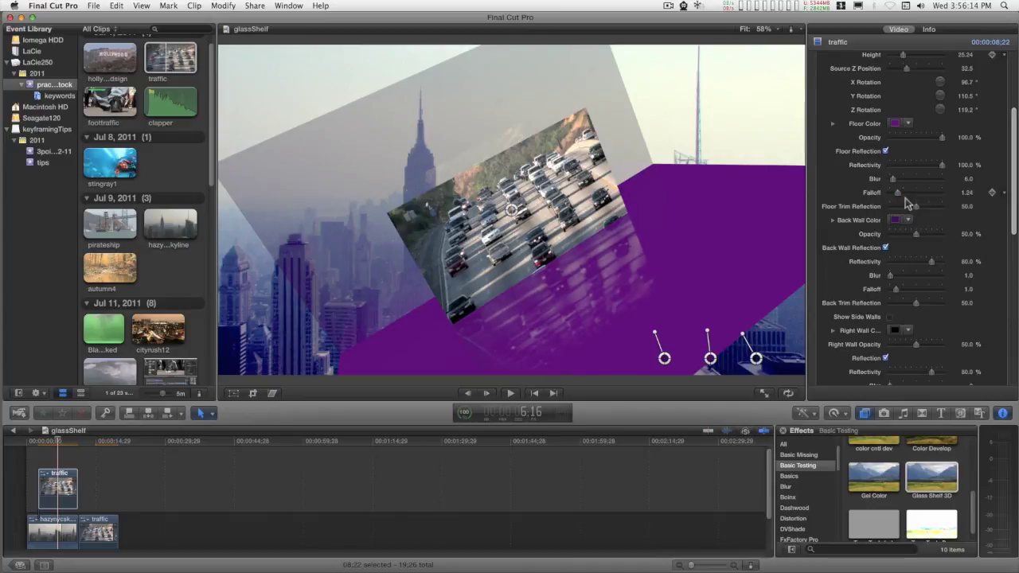
scroll(1015, 189, down, 2)
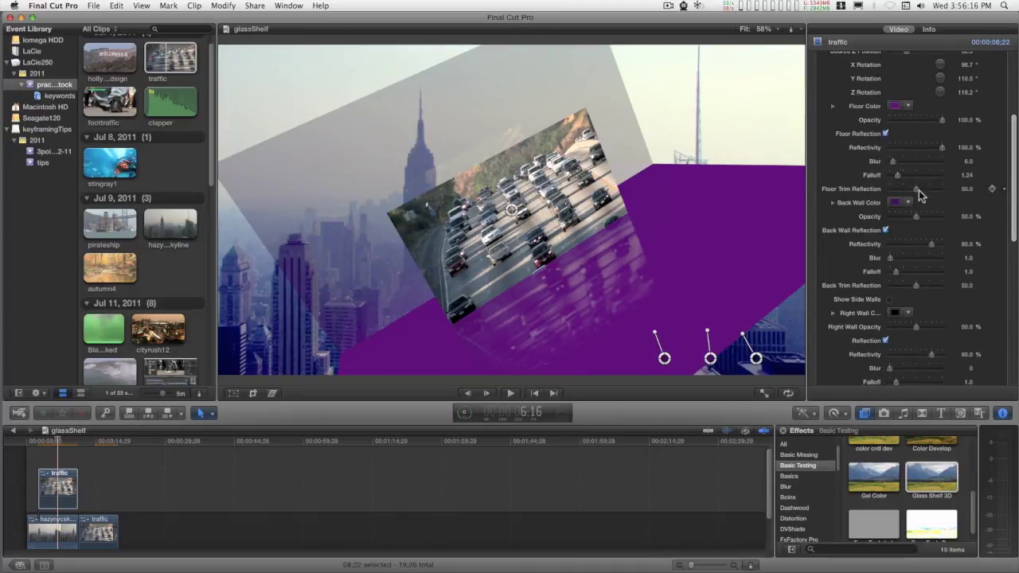
mouse_move(914, 190)
mouse_down()
mouse_move(879, 191)
mouse_move(932, 189)
mouse_up()
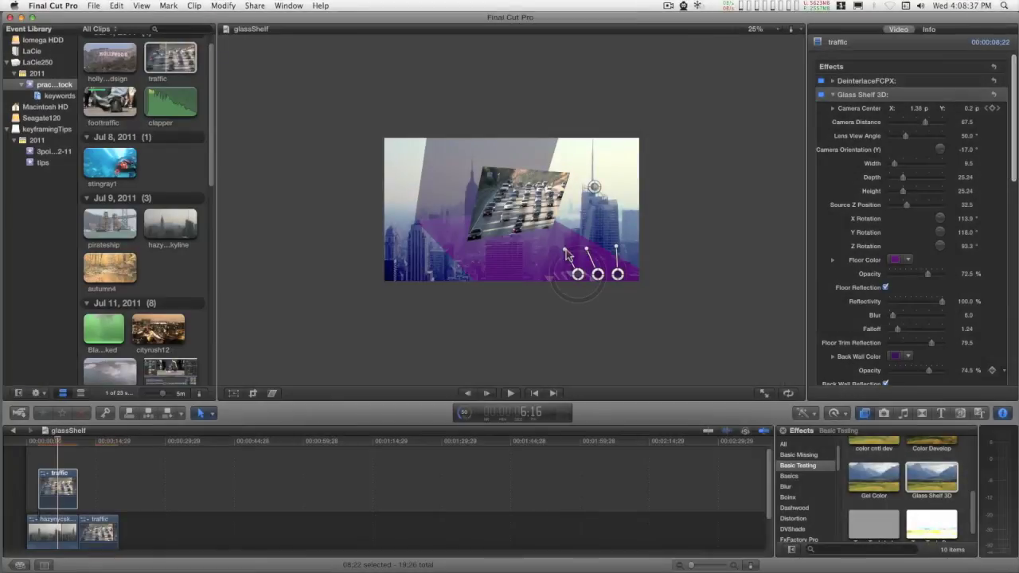
Step: Rotate the traffic clip to X 83.9°, Y 105.2° and Z 99.7° in the viewer
mouse_move(566, 253)
mouse_down()
mouse_move(557, 259)
mouse_move(613, 250)
mouse_move(570, 253)
mouse_up()
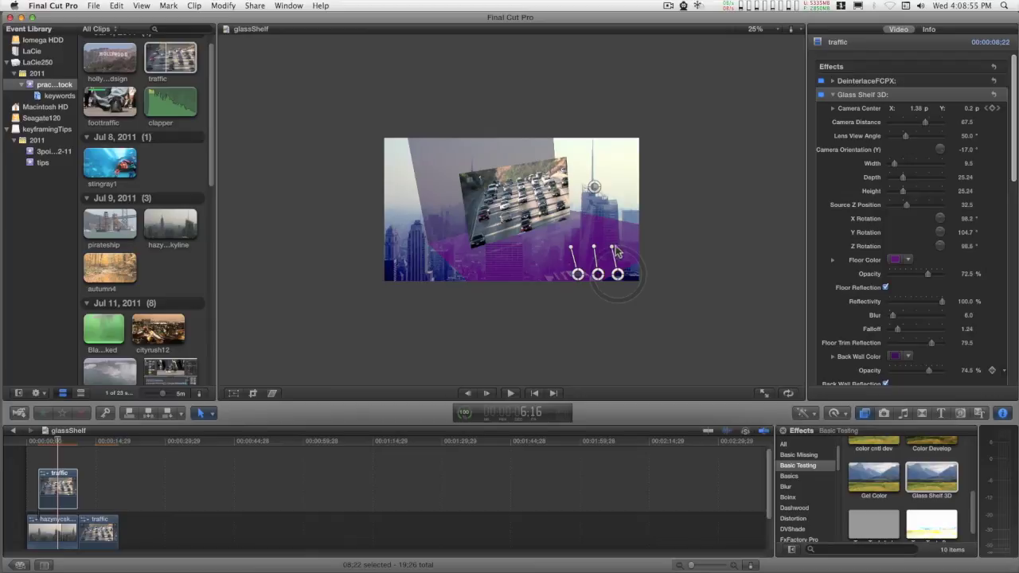
drag(616, 251, 571, 252)
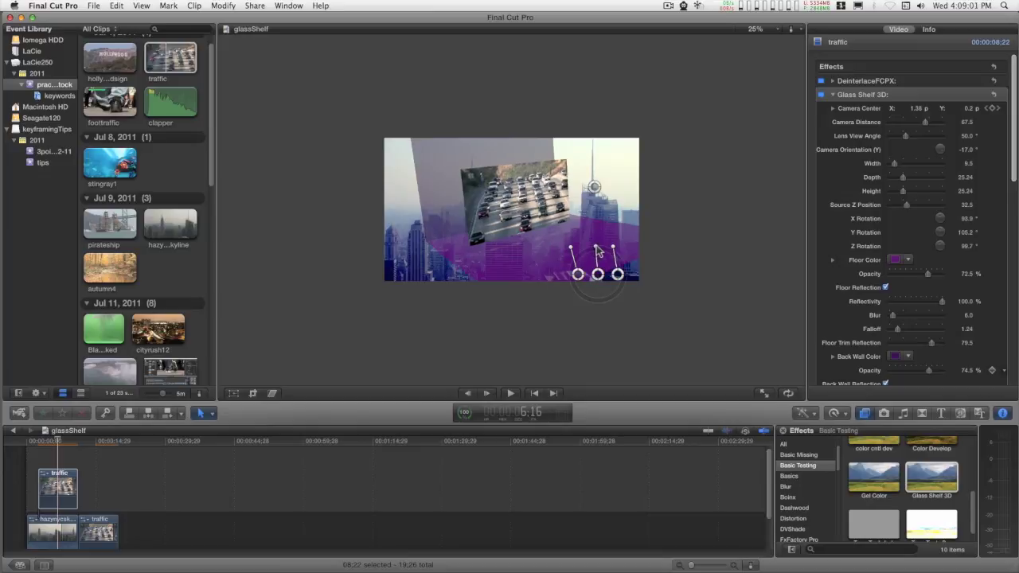